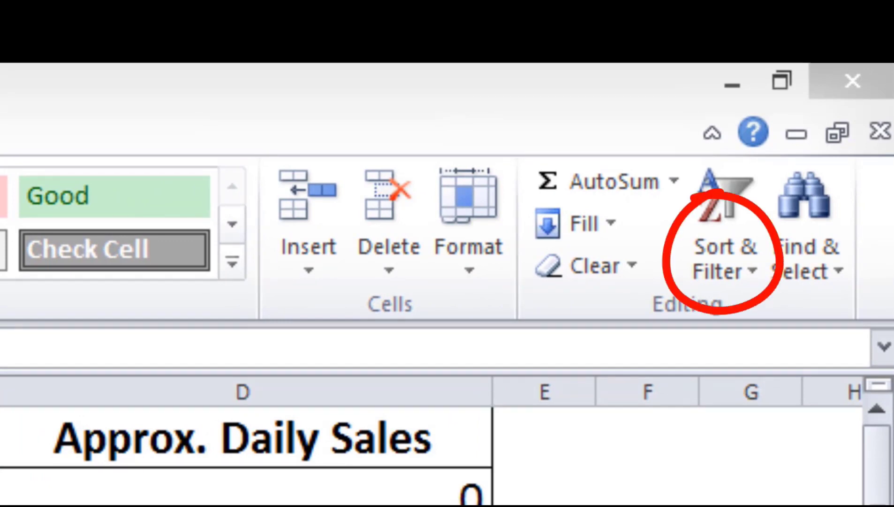
# Step: Sort the keyword table by Approx. Daily Sales from largest to smallest
pyautogui.click(266, 425)
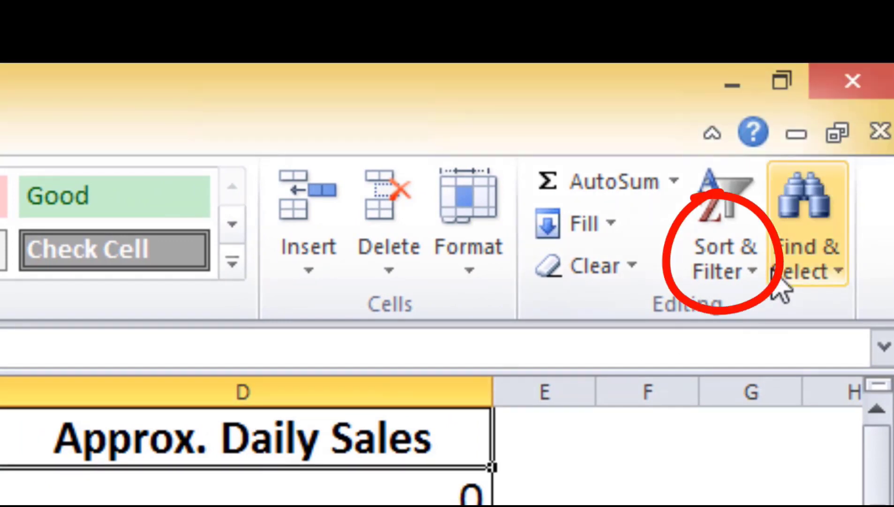
pyautogui.click(724, 275)
pyautogui.click(720, 359)
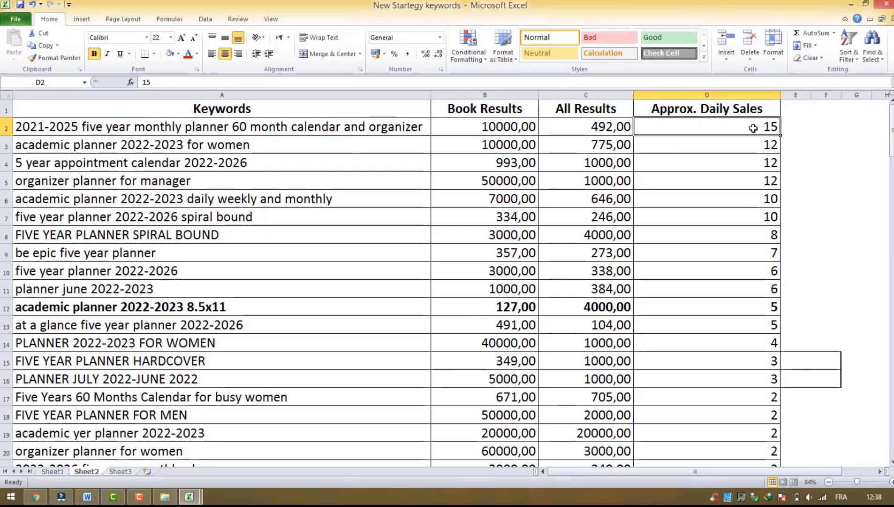
# Step: Fill the table row of the keyword "5 year appointment calendar 2022-2026" with yellow
pyautogui.moveTo(753, 128); pyautogui.dragTo(176, 218)
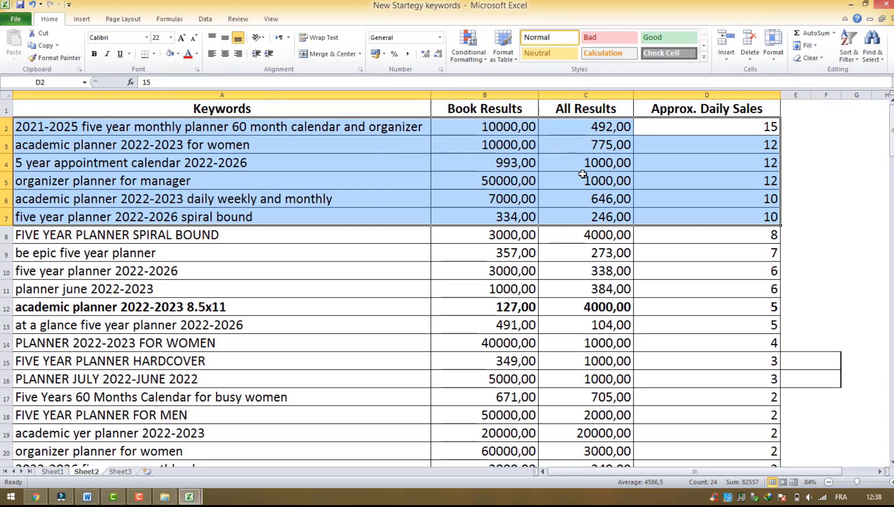
pyautogui.click(513, 167)
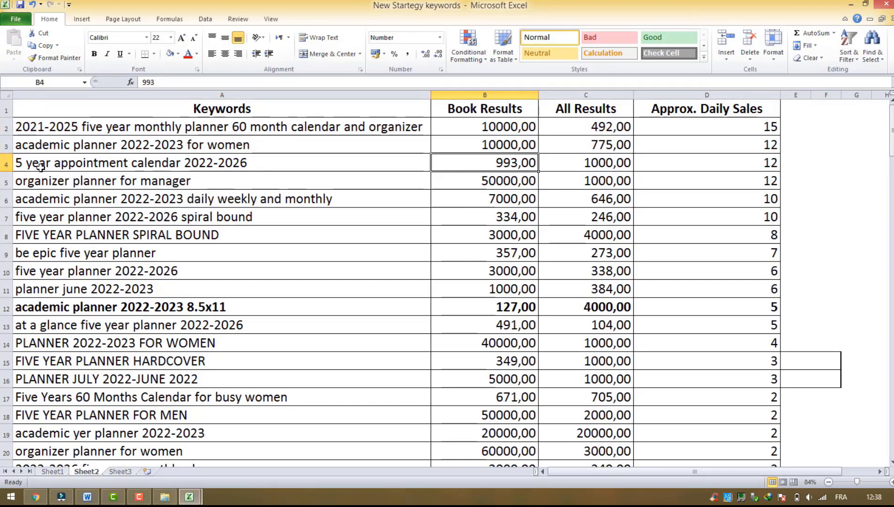
pyautogui.moveTo(40, 167); pyautogui.dragTo(770, 164)
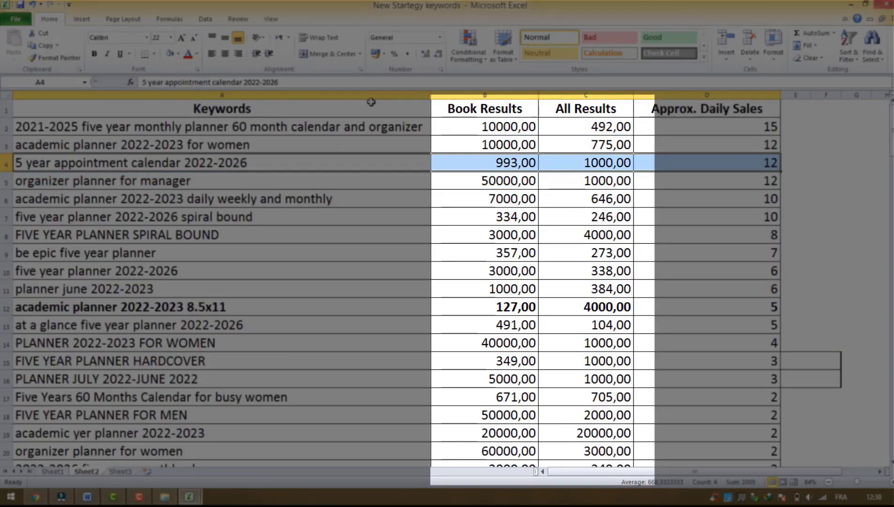
pyautogui.click(178, 53)
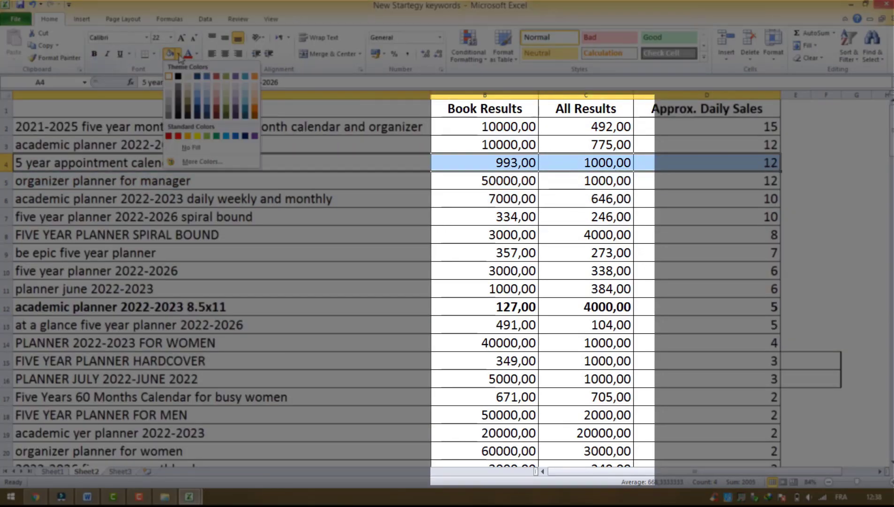
pyautogui.click(193, 138)
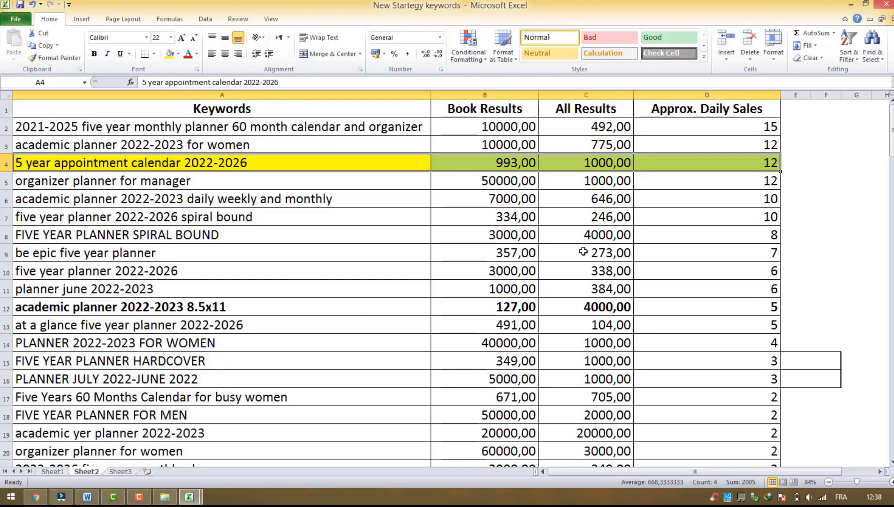
# Step: Fill the rows "five year planner 2022-2026 spiral bound", "be epic five year planner" and "planner june 2022-2023" with yellow
pyautogui.moveTo(726, 218); pyautogui.dragTo(128, 217)
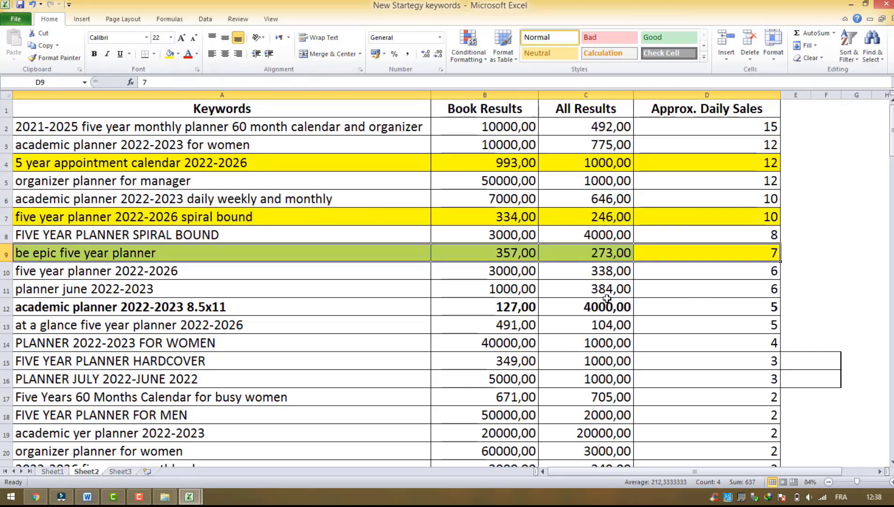
pyautogui.moveTo(709, 284); pyautogui.dragTo(165, 288)
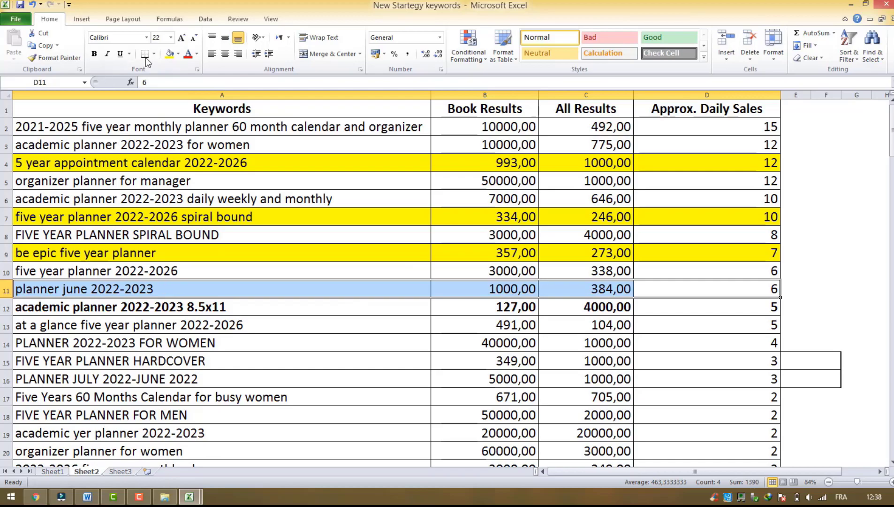
pyautogui.click(166, 55)
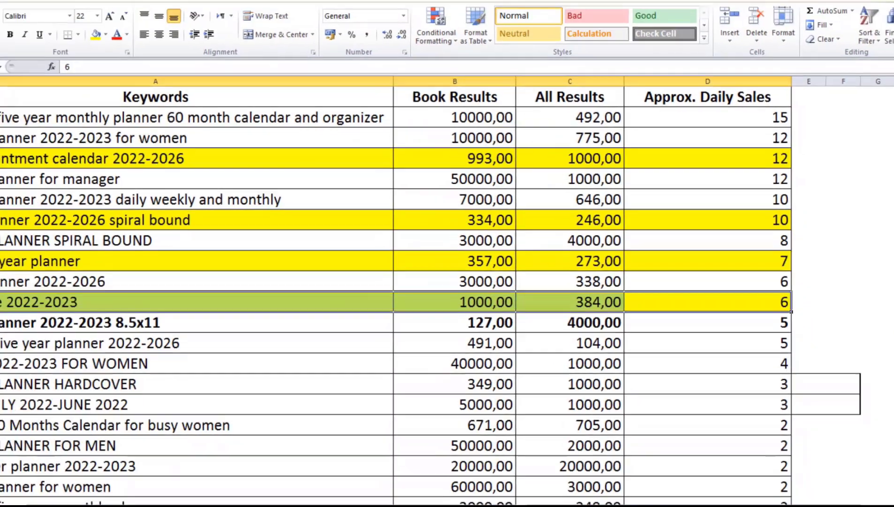
pyautogui.moveTo(891, 106); pyautogui.dragTo(891, 150)
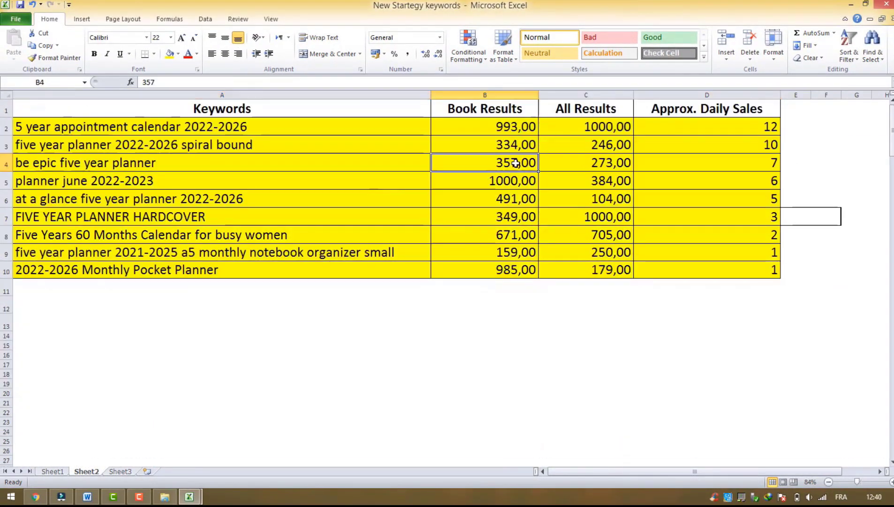
# Step: Copy the keyword "be epic five year planner" from the spreadsheet into the Book Title on the KDP page in Chrome
pyautogui.click(6, 163)
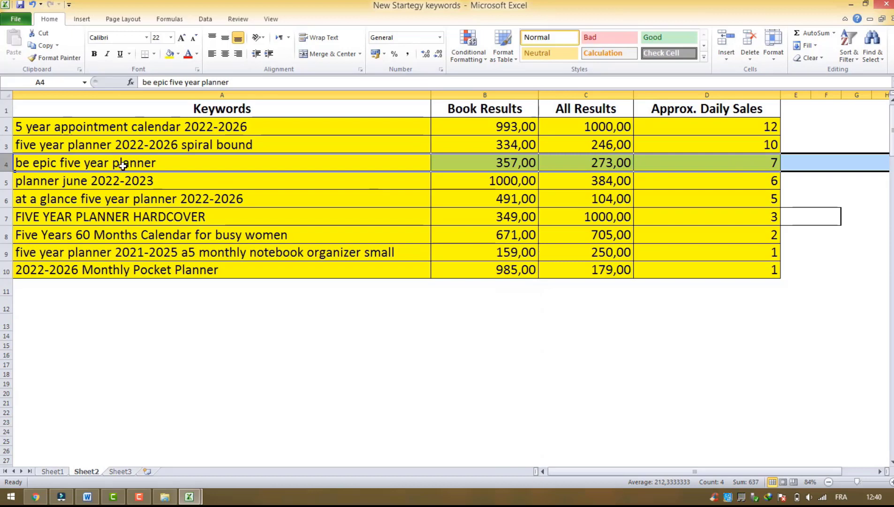
pyautogui.doubleClick(156, 162)
pyautogui.moveTo(156, 162); pyautogui.dragTo(18, 172)
pyautogui.hotkey('ctrl', 'c')
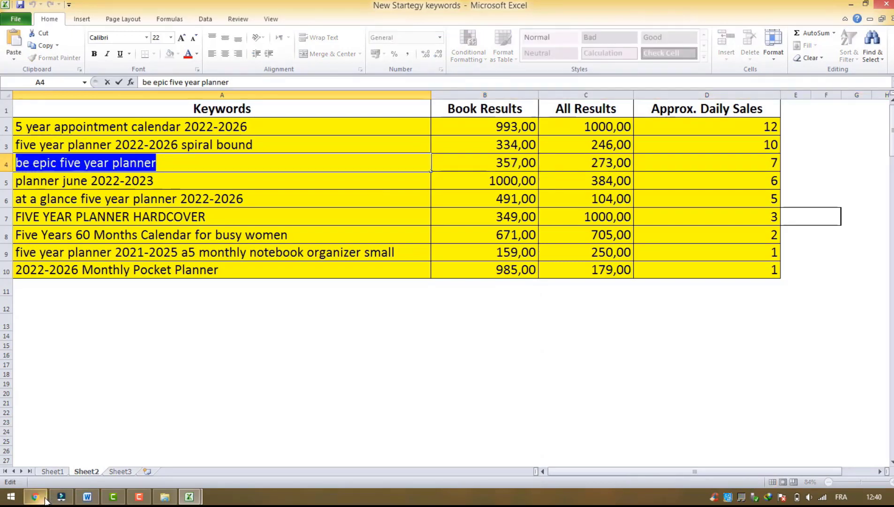
pyautogui.click(35, 497)
pyautogui.click(186, 9)
pyautogui.click(303, 205)
pyautogui.hotkey('ctrl', 'v')
# Step: Capitalize the words of the book title so it reads "Be Epic Five Year Planner"
pyautogui.press('BackSpace')
pyautogui.write('E')
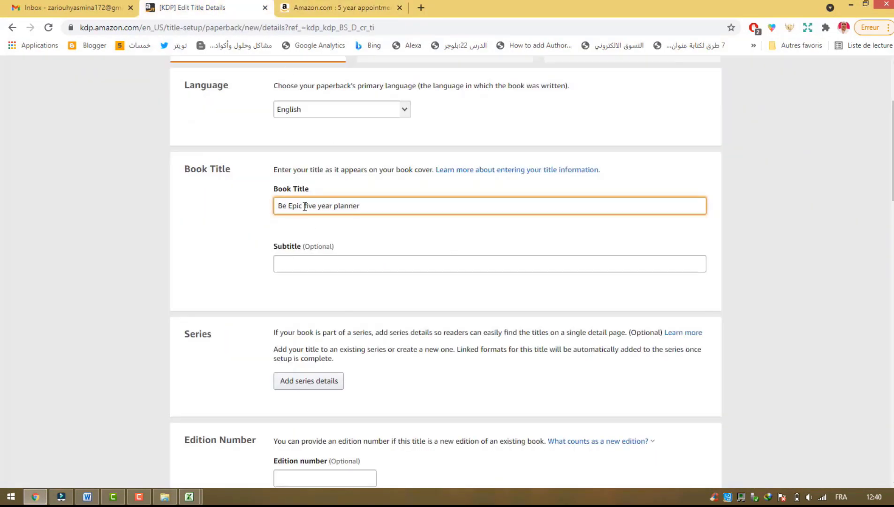
pyautogui.click(307, 207)
pyautogui.press('BackSpace')
pyautogui.write('F')
pyautogui.click(323, 207)
pyautogui.press('BackSpace')
pyautogui.write('Y')
pyautogui.click(340, 205)
pyautogui.press('BackSpace')
pyautogui.write('P')
# Step: Copy the keyword "Five Years 60 Months Calendar for busy women" from the Excel sheet into the book's Subtitle on the KDP page
pyautogui.click(322, 258)
pyautogui.click(189, 496)
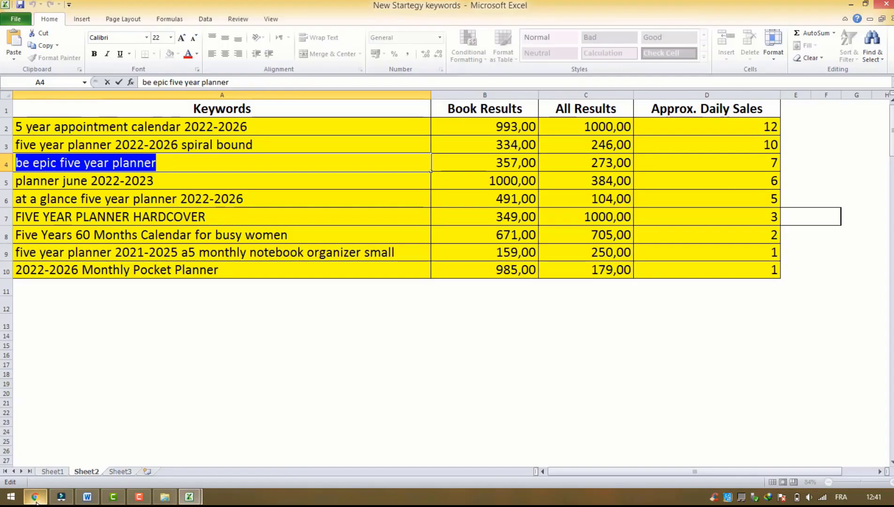
pyautogui.click(98, 235)
pyautogui.hotkey('ctrl', 'c')
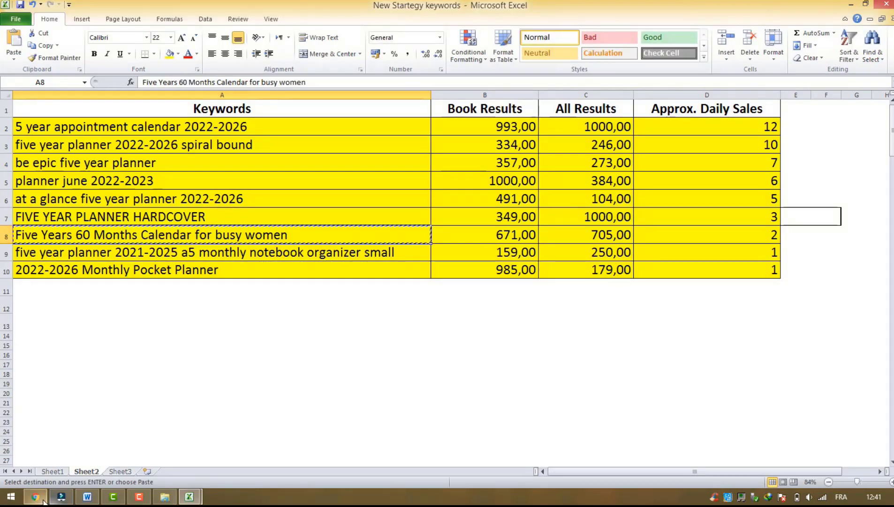
pyautogui.click(35, 496)
pyautogui.hotkey('ctrl', 'v')
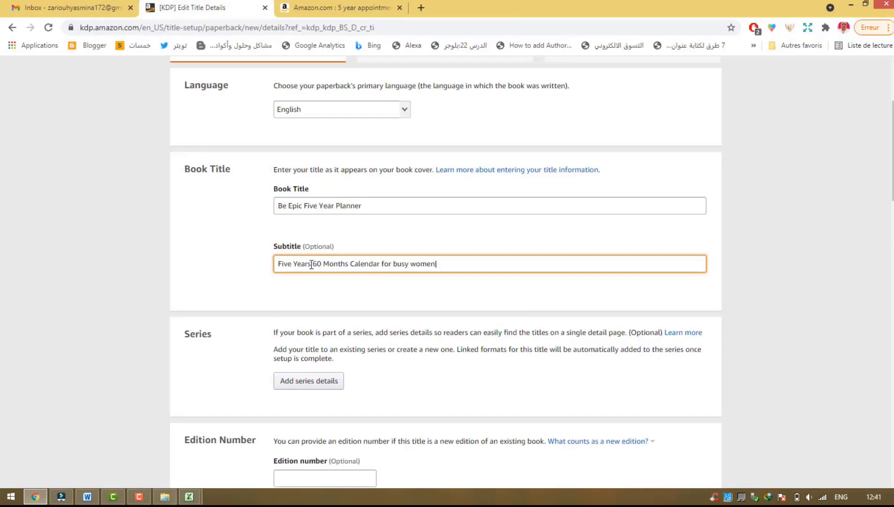
# Step: Copy "5 year appointment calendar 2022-2026" from the Excel sheet and append it to the KDP subtitle after a vertical bar
pyautogui.click(189, 497)
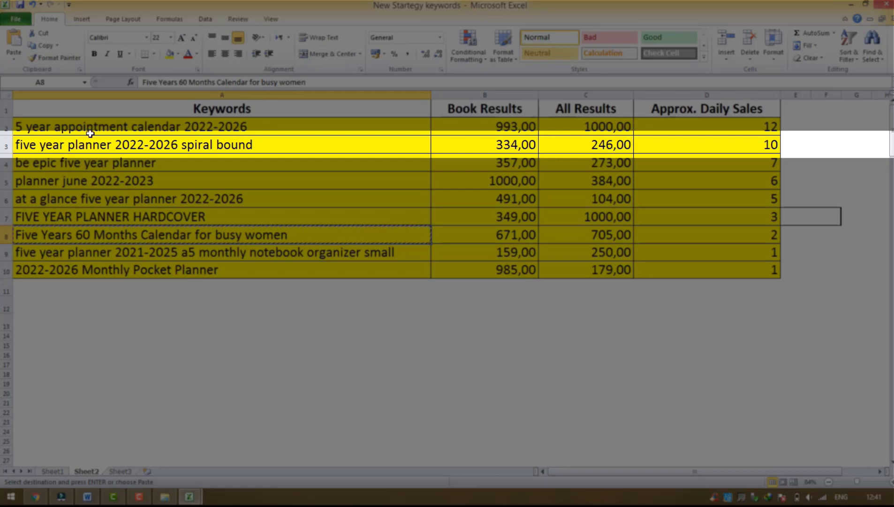
pyautogui.click(116, 131)
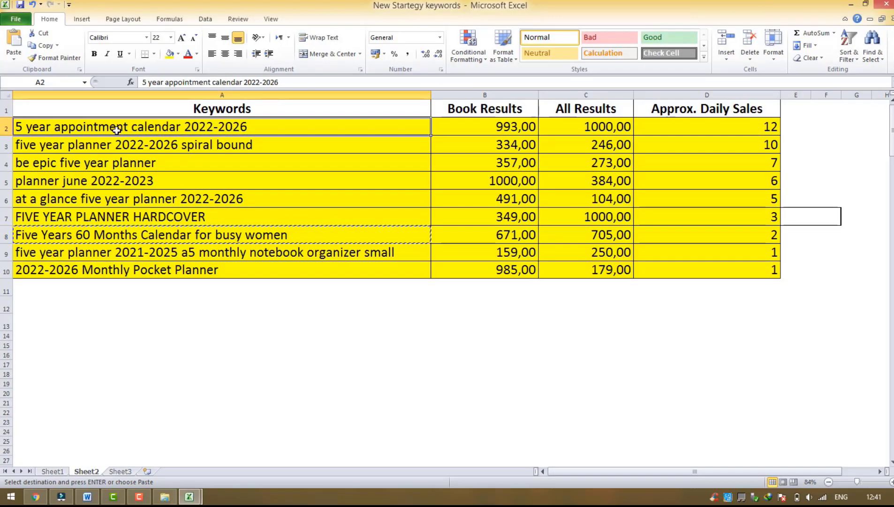
pyautogui.hotkey('ctrl', 'c')
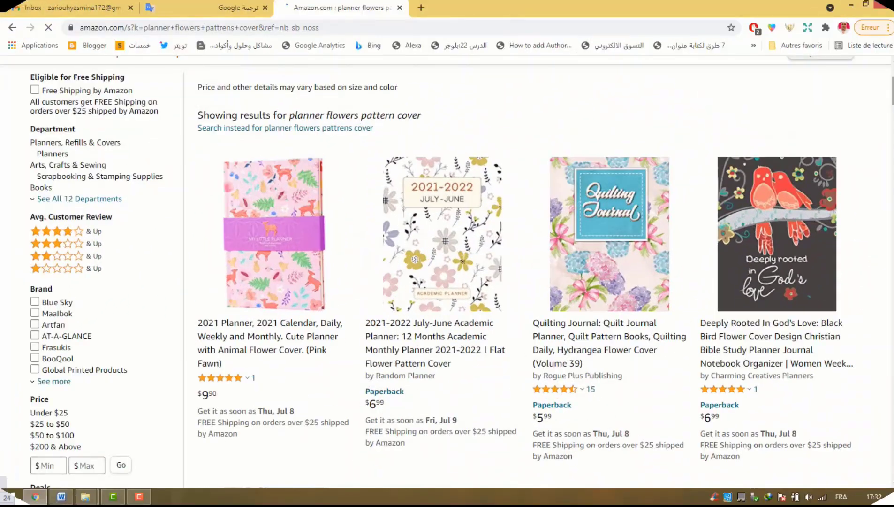
pyautogui.scroll(-10, 445, 272)
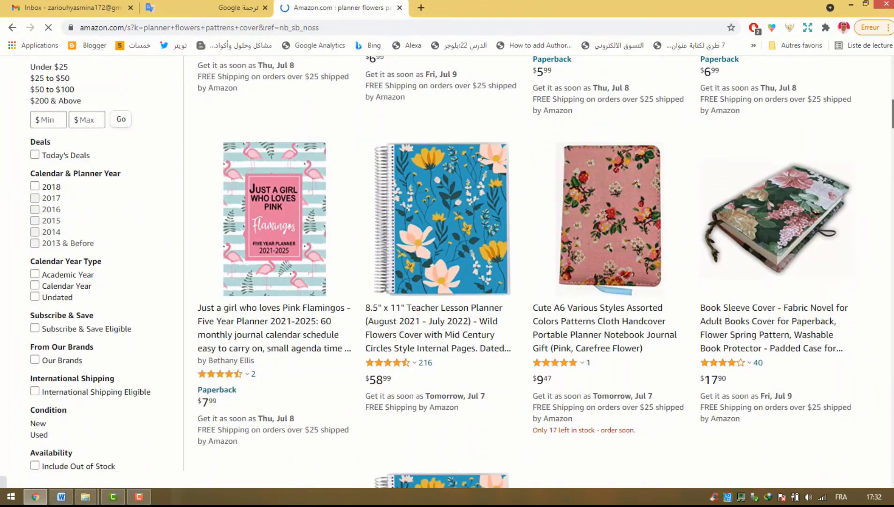
pyautogui.scroll(-5, 445, 272)
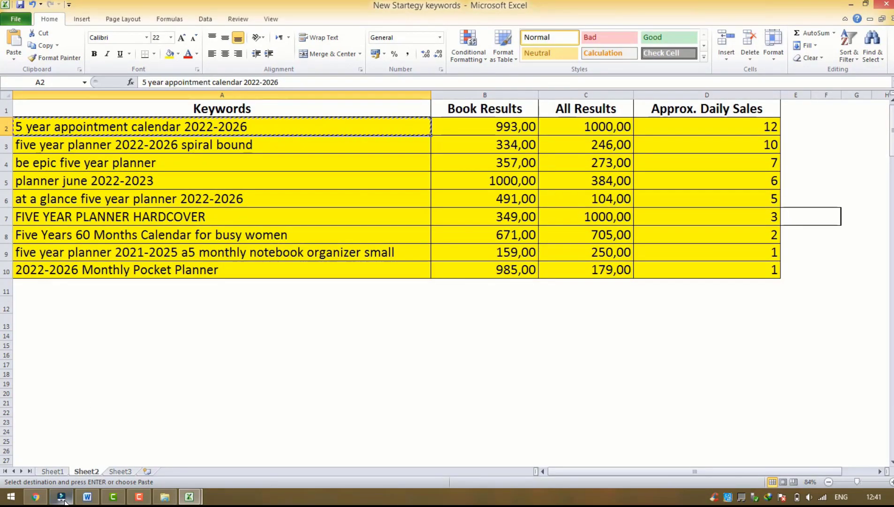
pyautogui.click(35, 497)
pyautogui.hotkey('ctrl', 'v')
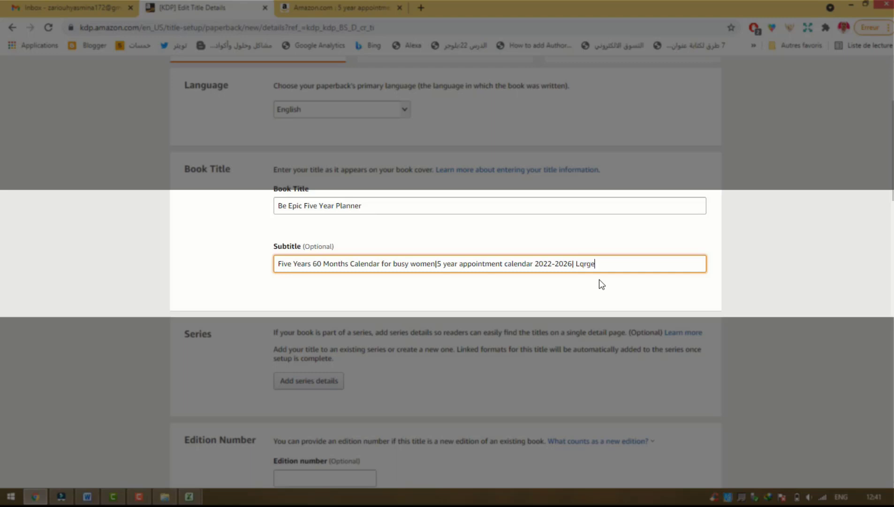
# Step: Correct the misspelled last word of the subtitle and extend the ending to "Large 8.5x11 Inch"
pyautogui.press('BackSpace')
pyautogui.press('BackSpace')
pyautogui.press('BackSpace')
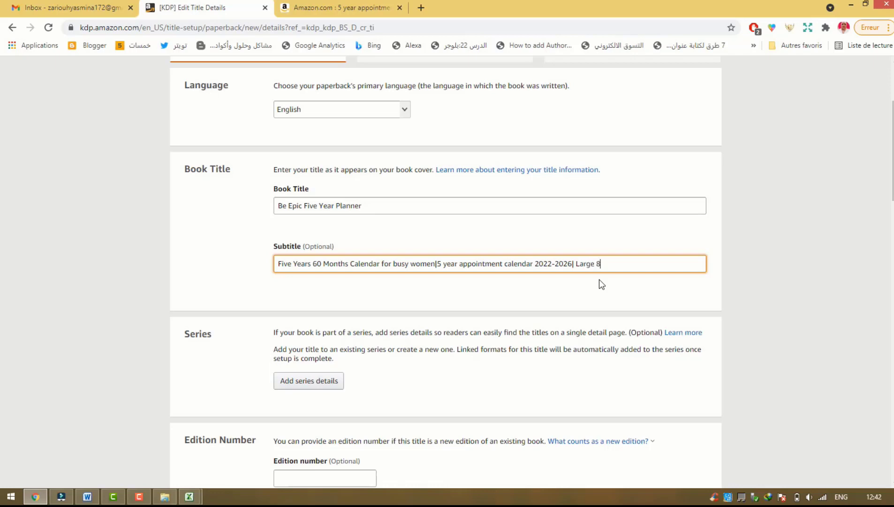
pyautogui.write('.5x11 Inch')
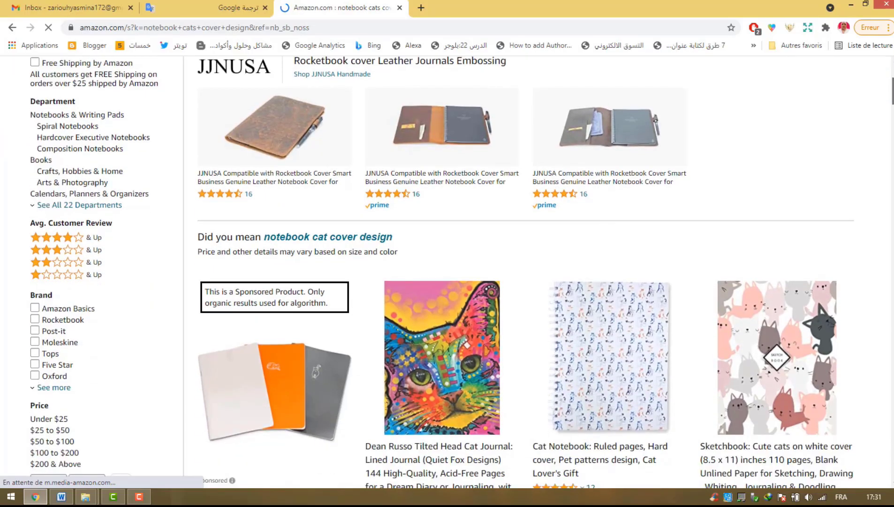
# Step: Examine the cover designs in the Amazon results for "notebook cats cover design"
pyautogui.scroll(-6, 450, 272)
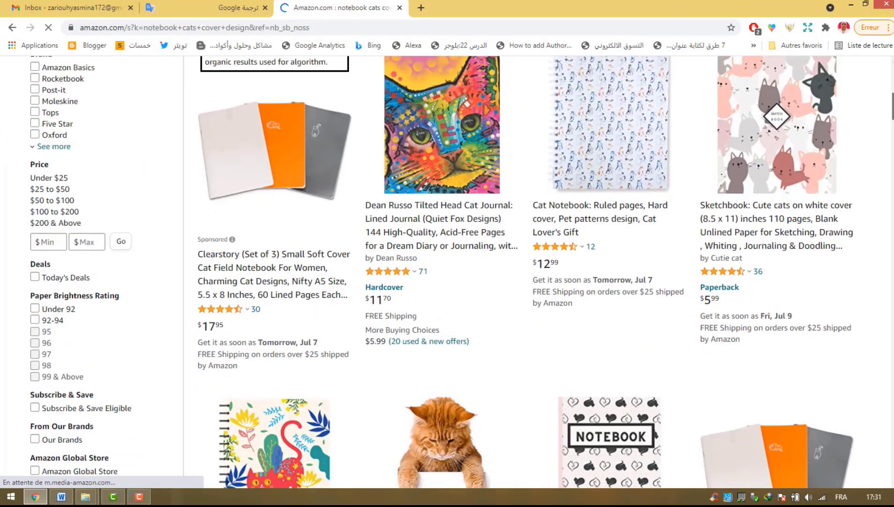
pyautogui.scroll(1, 442, 272)
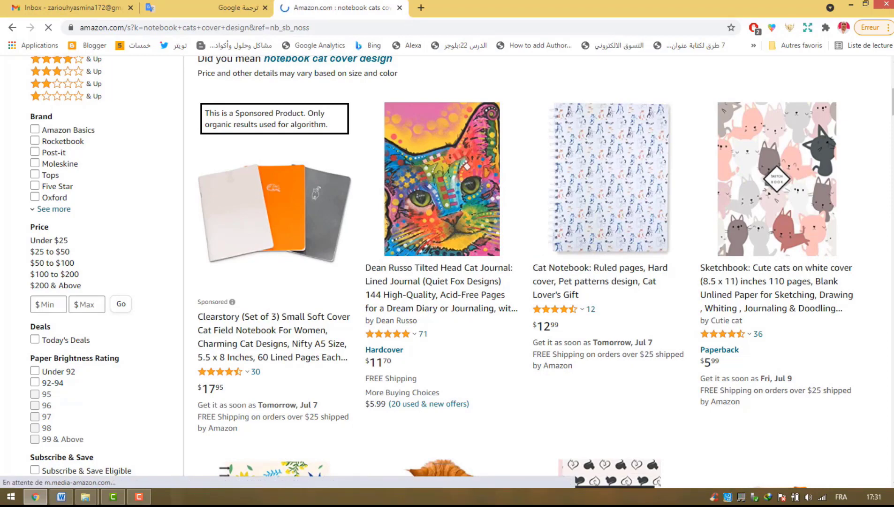
pyautogui.scroll(-10, 441, 272)
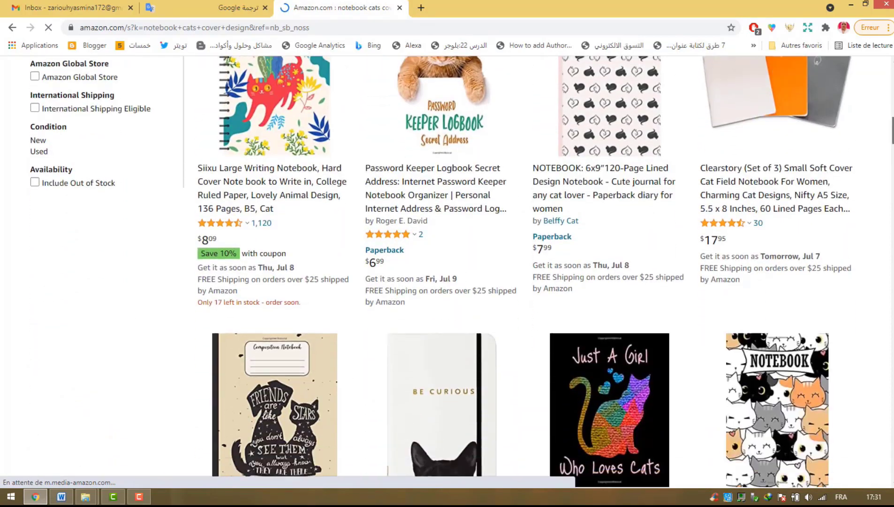
pyautogui.scroll(-8, 441, 272)
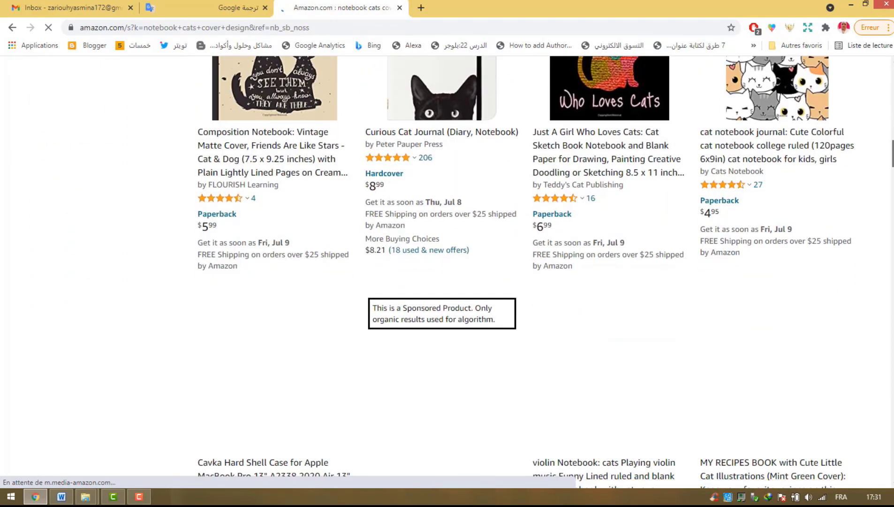
pyautogui.scroll(6, 441, 272)
pyautogui.scroll(-3, 442, 273)
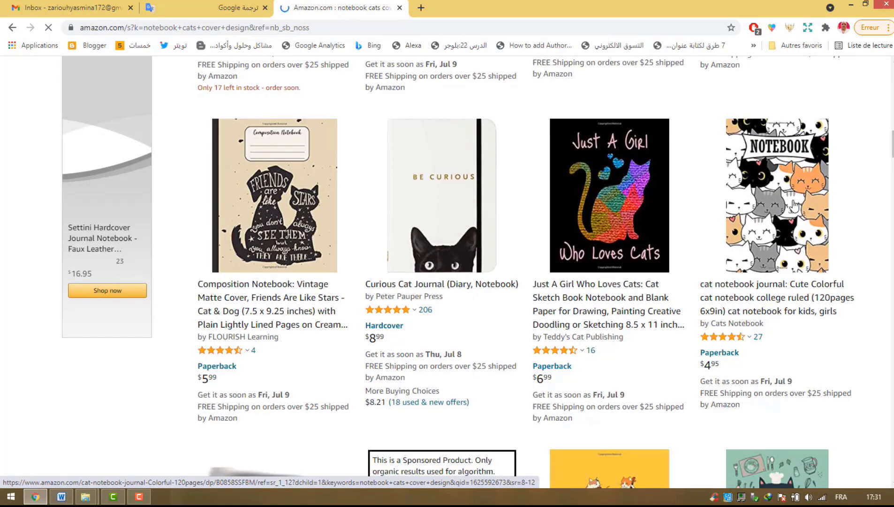
pyautogui.click(788, 284)
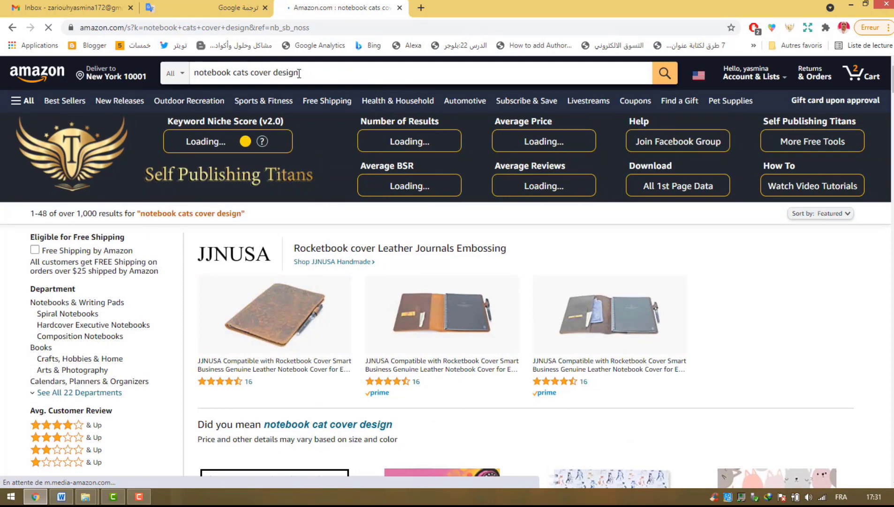
# Step: Replace the Amazon search term with "flowers"
pyautogui.moveTo(298, 73); pyautogui.dragTo(88, 72)
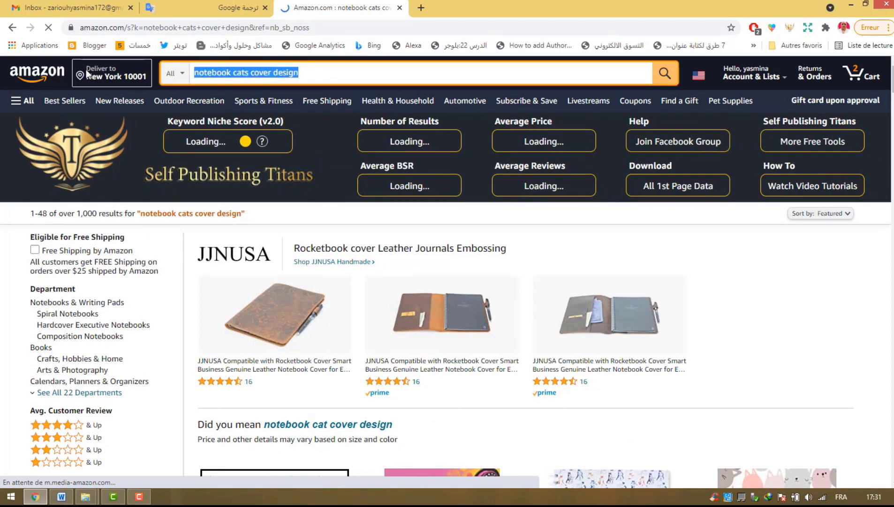
pyautogui.write('flowe')
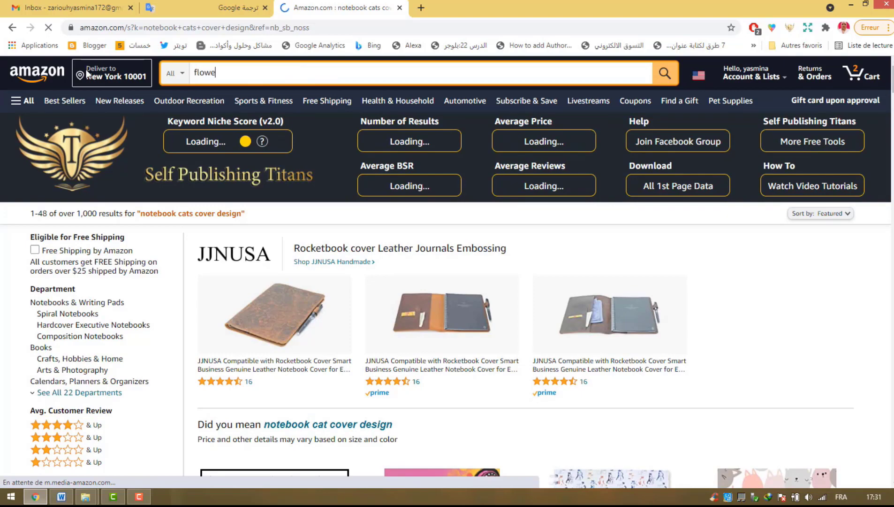
pyautogui.write('rs')
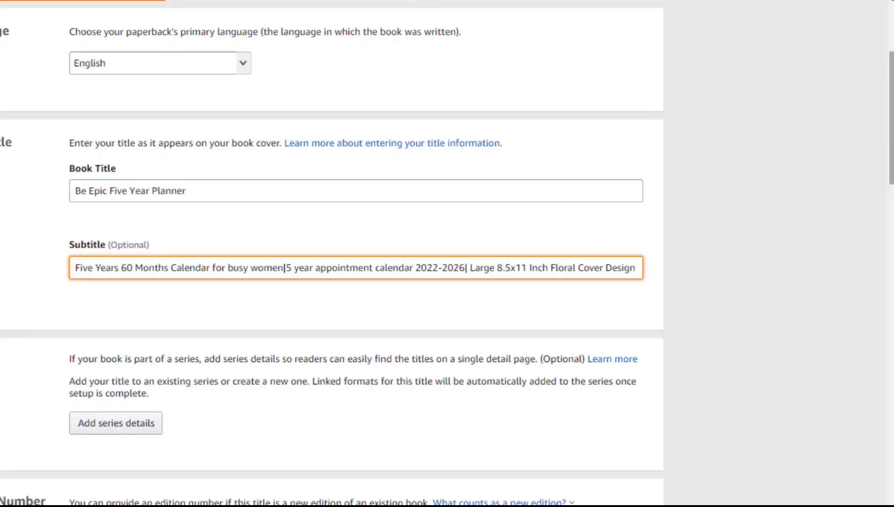
# Step: Enter "2022-2026 Monthly Pocket Planner" in the fifth keyword field of the KDP paperback details
pyautogui.scroll(-10, 332, 254)
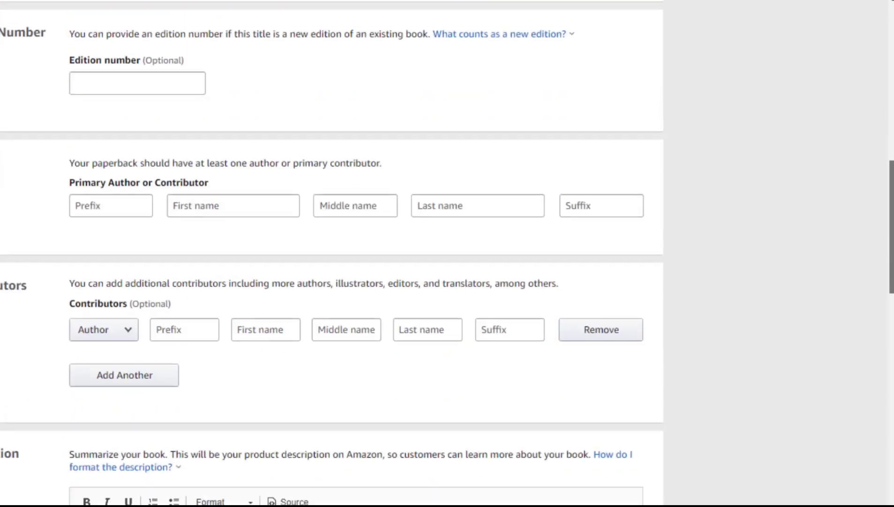
pyautogui.scroll(-15, 411, 272)
pyautogui.scroll(1, 411, 272)
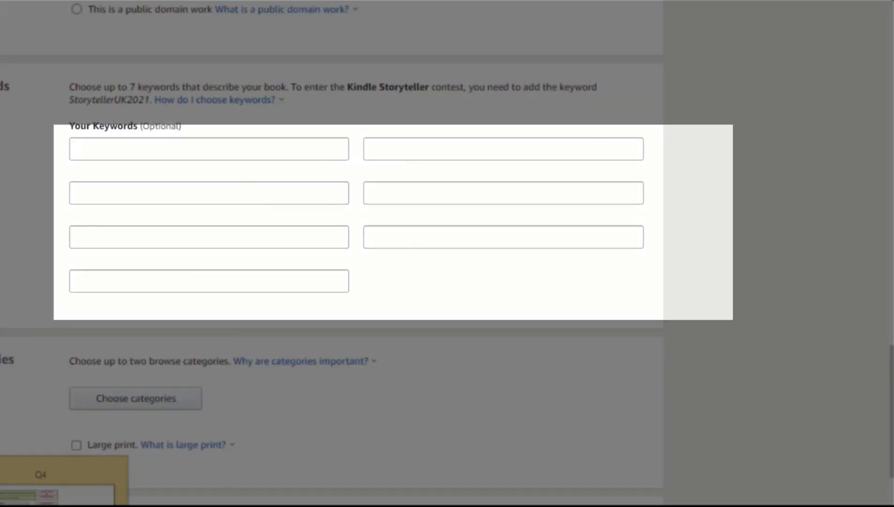
pyautogui.click(342, 235)
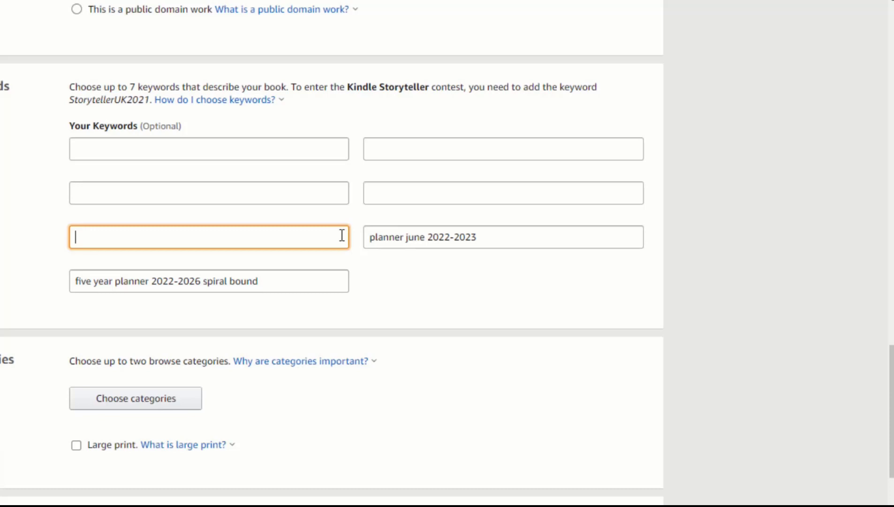
pyautogui.write('2022-2026 Monthly Pocket Planner')
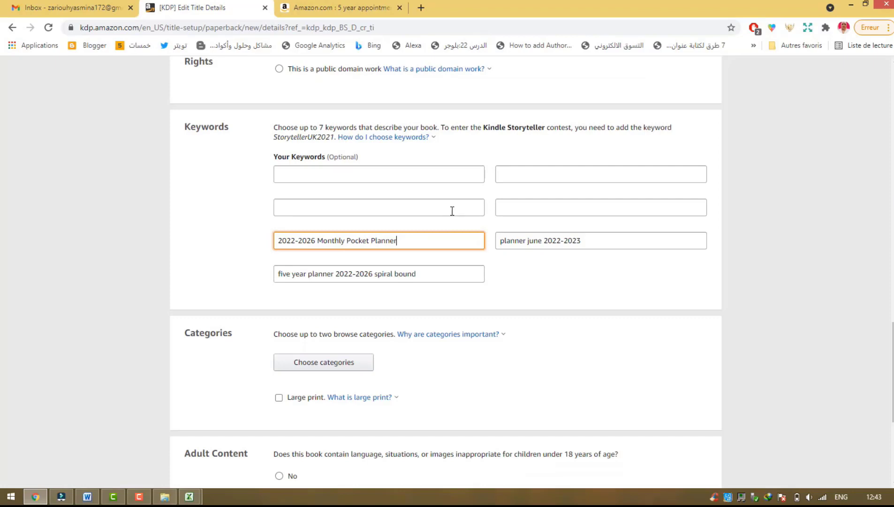
pyautogui.hotkey('ctrl', 'a')
pyautogui.press('BackSpace')
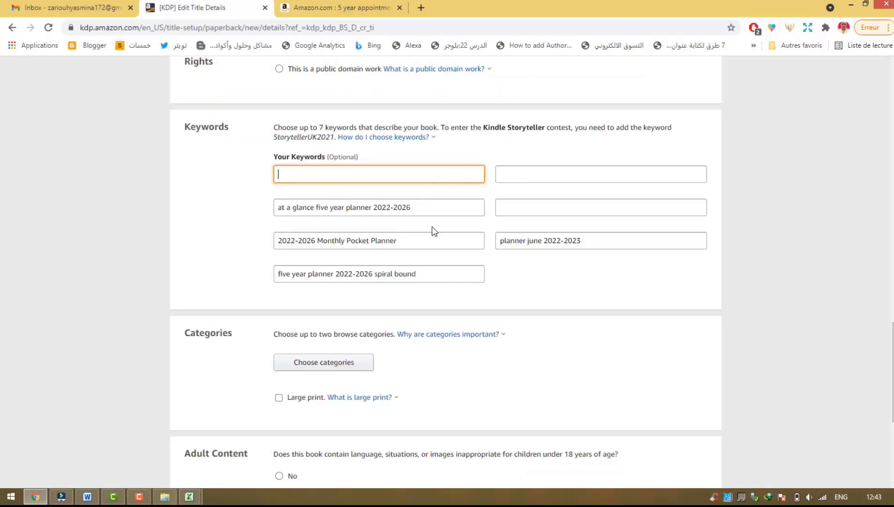
pyautogui.write('gif')
pyautogui.write('ts')
pyautogui.hotkey('ctrl', 'a')
pyautogui.press('BackSpace')
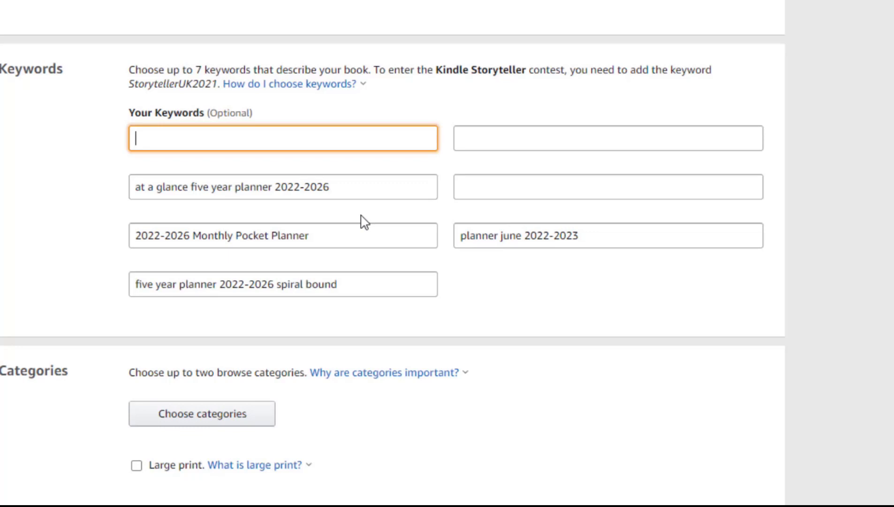
# Step: Enter "gift idea girls tenager teens" in the first keyword field
pyautogui.write('gif')
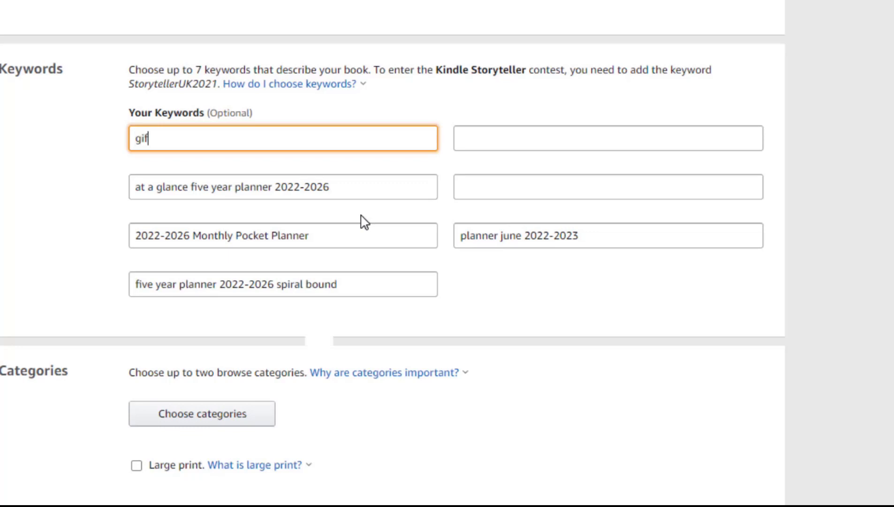
pyautogui.write('t idea')
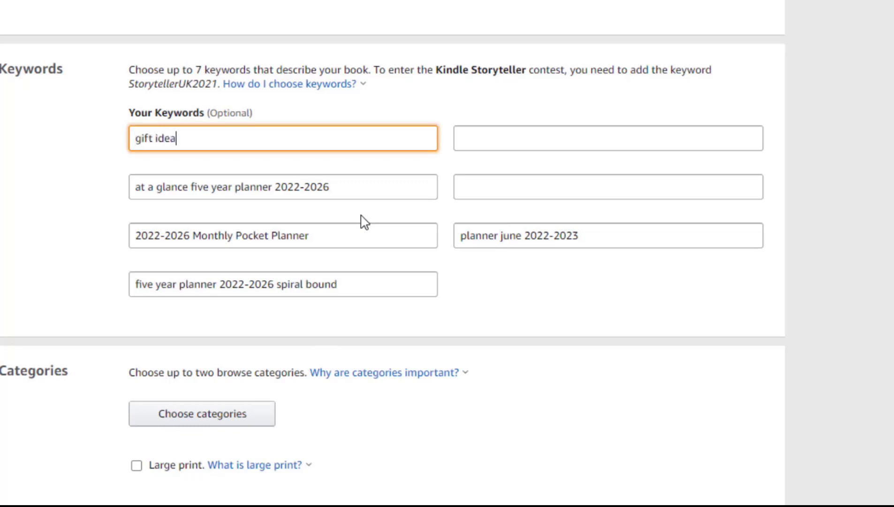
pyautogui.write(' for')
pyautogui.press('BackSpace')
pyautogui.press('BackSpace')
pyautogui.press('BackSpace')
pyautogui.press('BackSpace')
pyautogui.write('moms')
pyautogui.press('BackSpace')
pyautogui.press('BackSpace')
pyautogui.press('BackSpace')
pyautogui.press('BackSpace')
pyautogui.scroll(4, 261, 329)
pyautogui.write('girls ')
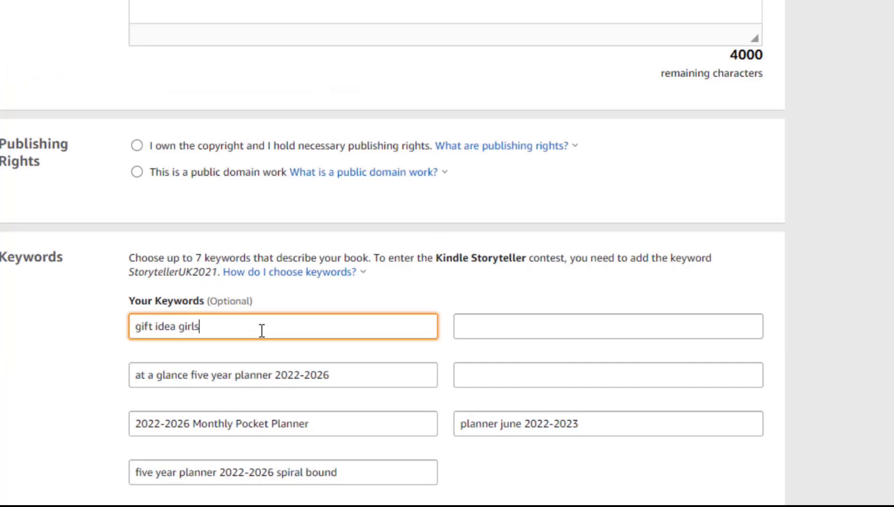
pyautogui.write('tenager teens')
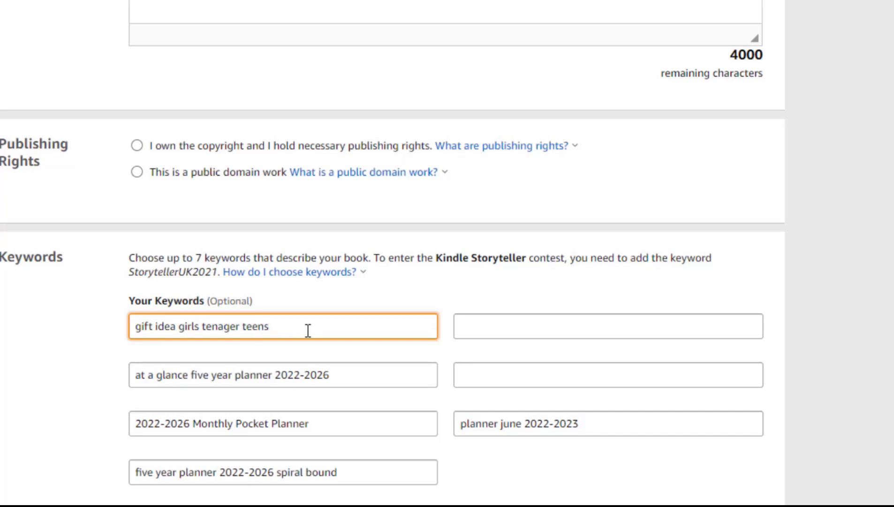
# Step: Insert "present" after "gift idea" in the first keyword and append "notebook" to its end
pyautogui.click(179, 326)
pyautogui.write('present')
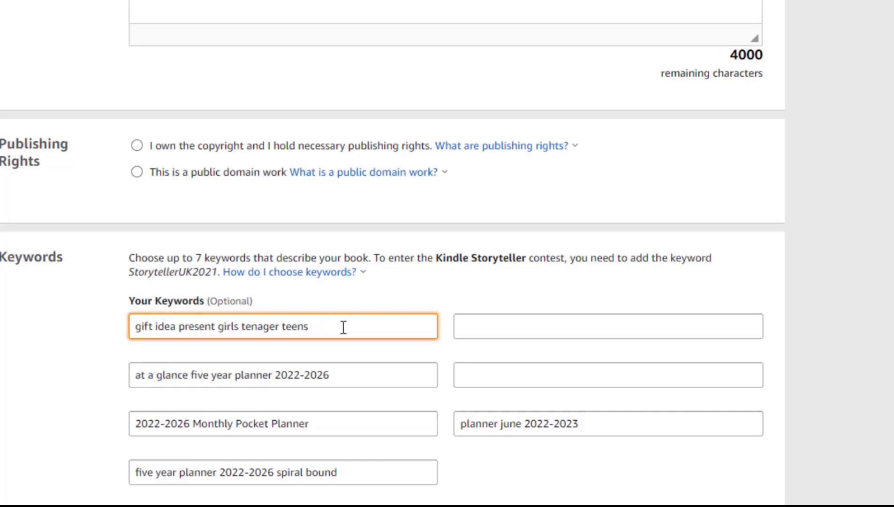
pyautogui.write('notebook')
# Step: Enter "journal organizer tracker calendar agenda notepad" in the second keyword field
pyautogui.click(488, 326)
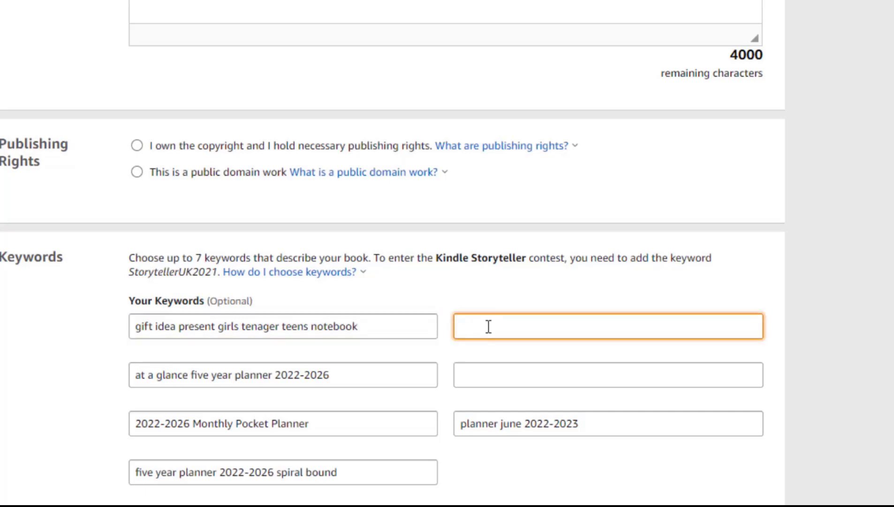
pyautogui.write('journal')
pyautogui.write('organizer')
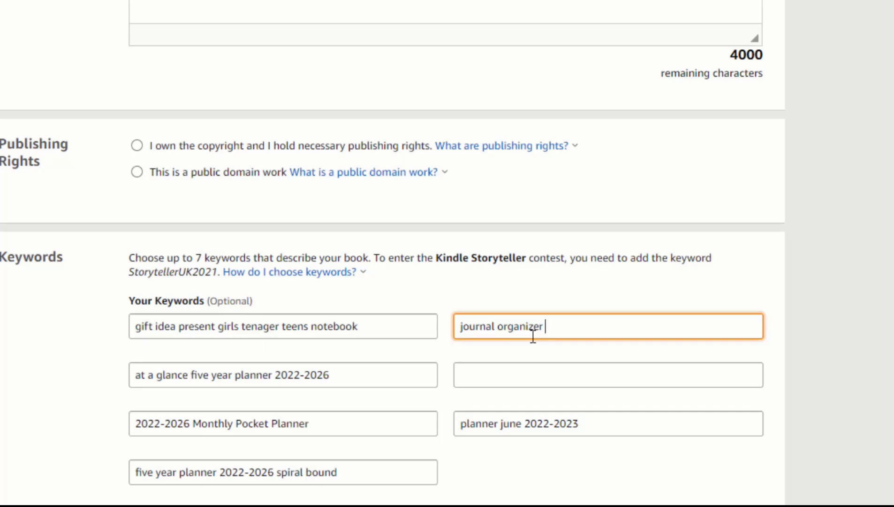
pyautogui.write(' tracker calend')
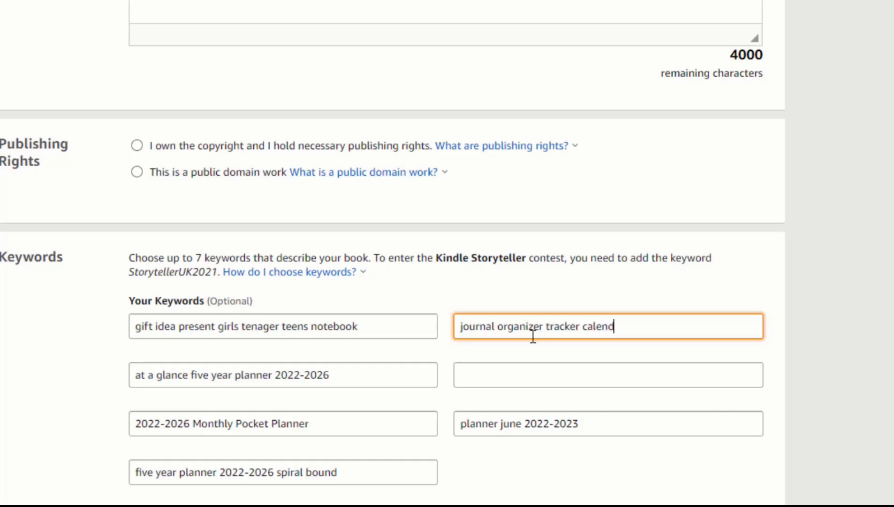
pyautogui.write('ar agennda noteb')
pyautogui.press('BackSpace')
pyautogui.write('pad')
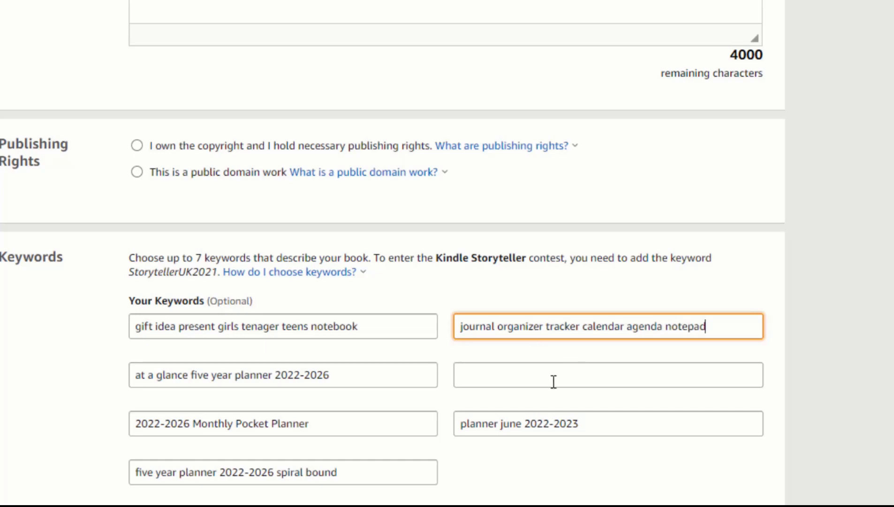
# Step: Extend the keyword "planner june 2022-2023" with the words "men buy father chritsmas"
pyautogui.click(502, 380)
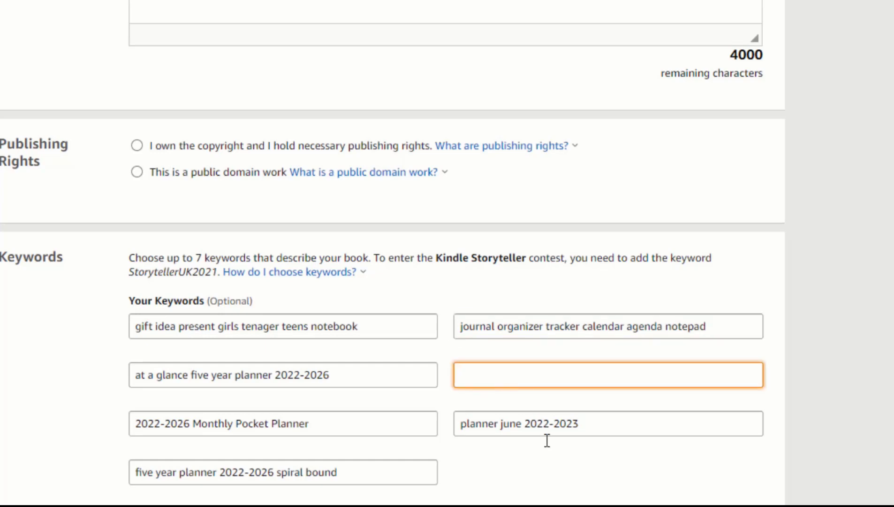
pyautogui.click(599, 430)
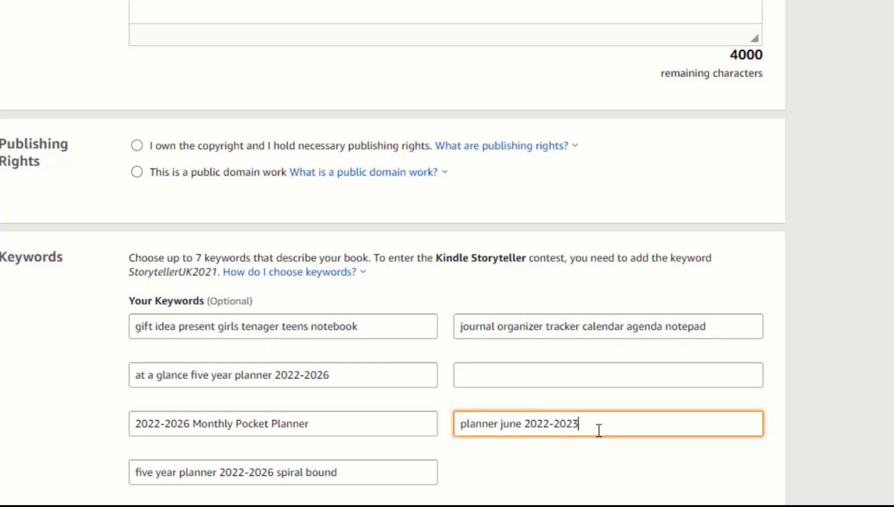
pyautogui.write('mom')
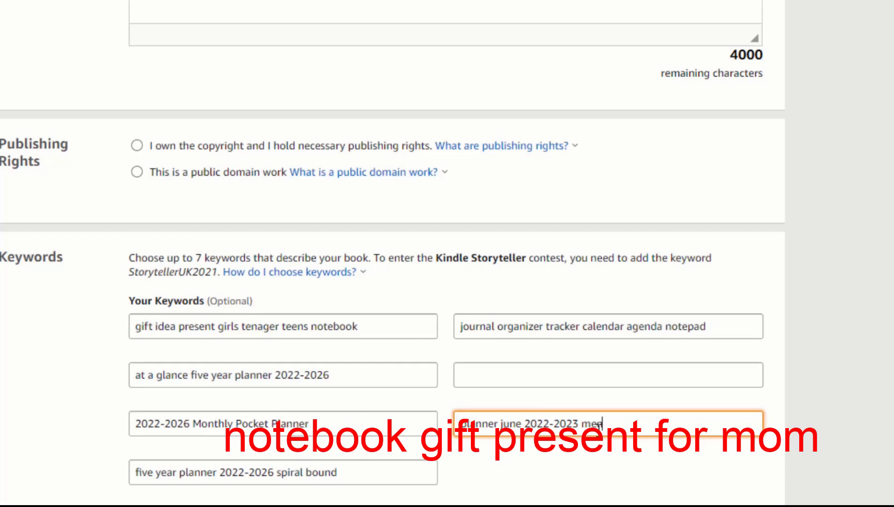
pyautogui.write(' buy')
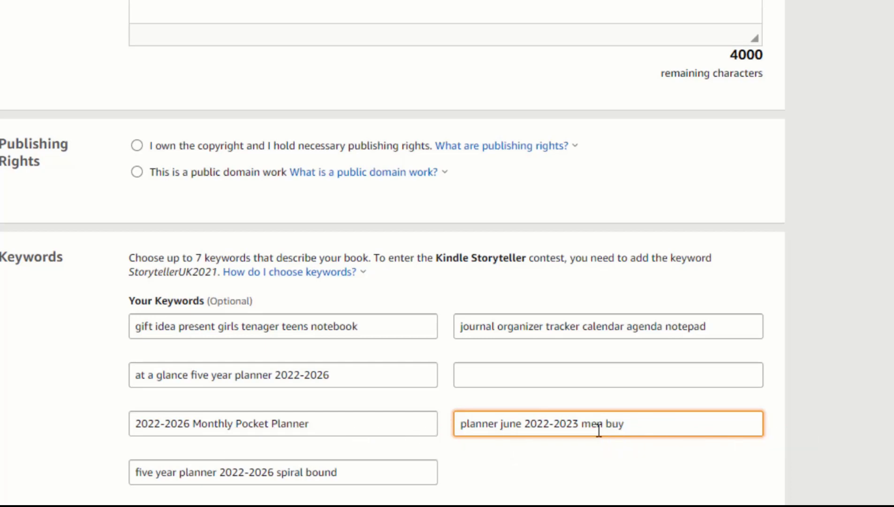
pyautogui.write(' father')
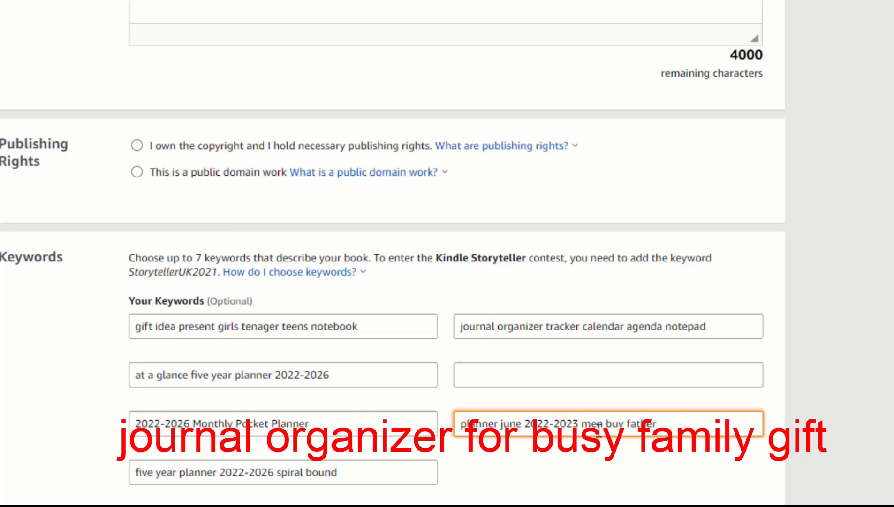
pyautogui.write(' chritsmas')
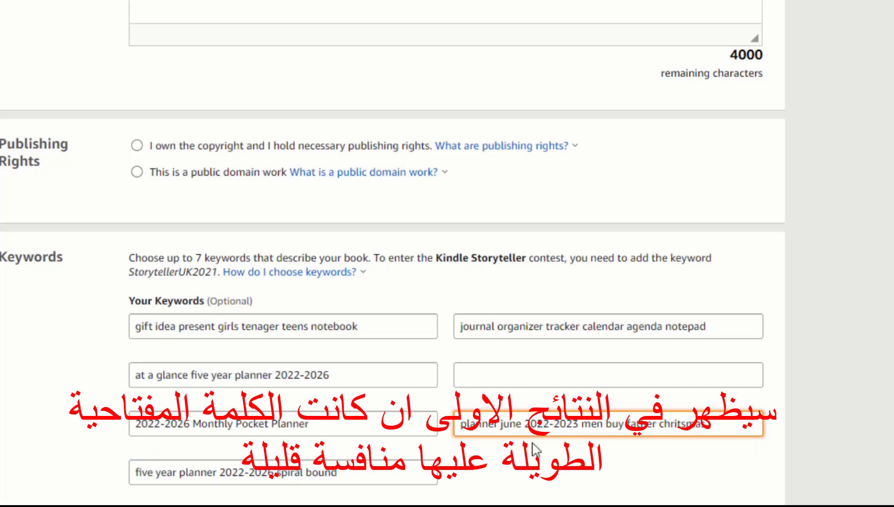
# Step: Enter "monthly daily weekly gifts moms dad family friend" in the empty fourth keyword field
pyautogui.click(580, 373)
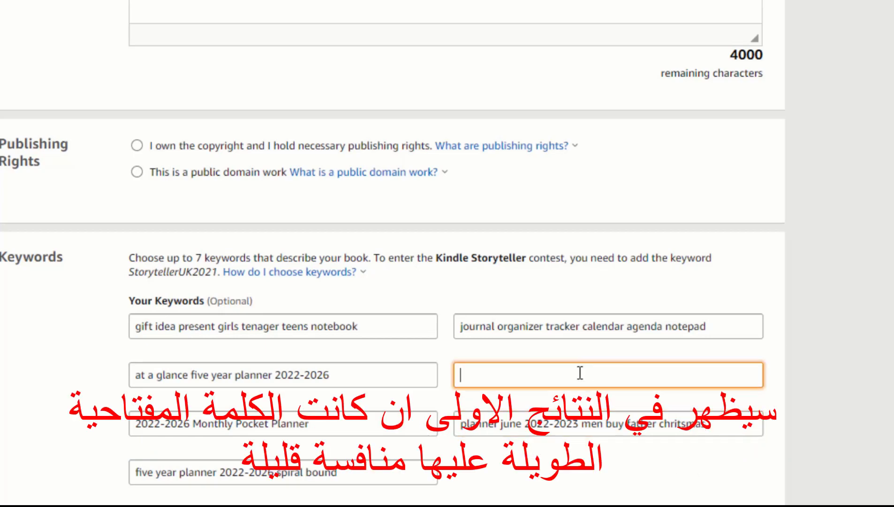
pyautogui.write('monthly da')
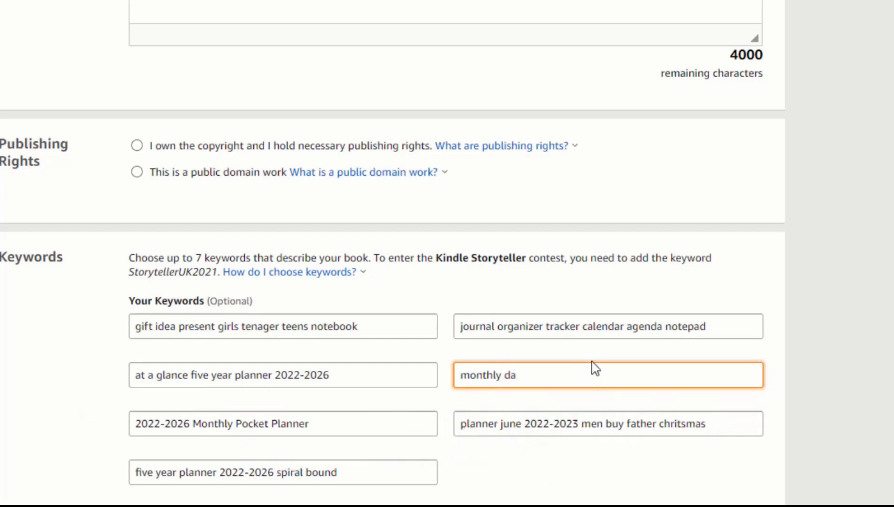
pyautogui.write('ily weekly')
pyautogui.write('mom')
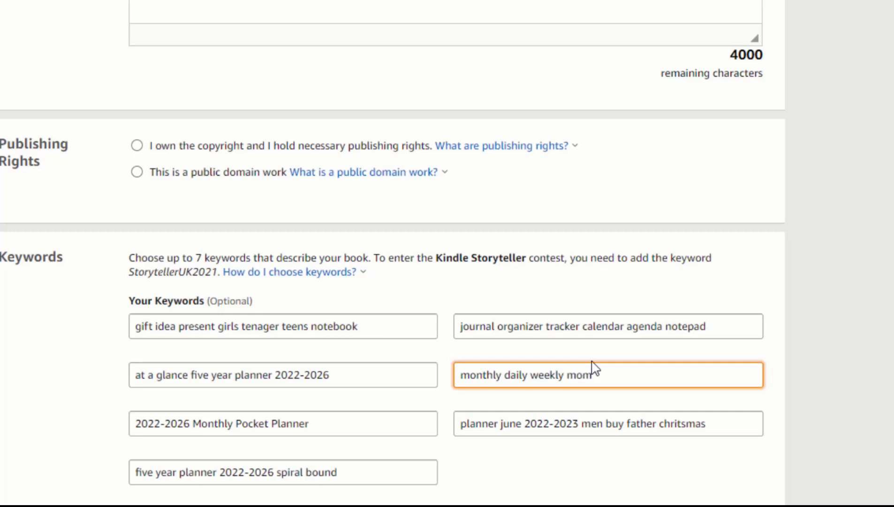
pyautogui.write('s git')
pyautogui.press('BackSpace')
pyautogui.press('BackSpace')
pyautogui.press('BackSpace')
pyautogui.press('BackSpace')
pyautogui.press('BackSpace')
pyautogui.press('BackSpace')
pyautogui.press('BackSpace')
pyautogui.press('BackSpace')
pyautogui.write('gifts fo')
pyautogui.press('BackSpace')
pyautogui.press('BackSpace')
pyautogui.press('BackSpace')
pyautogui.write('moms')
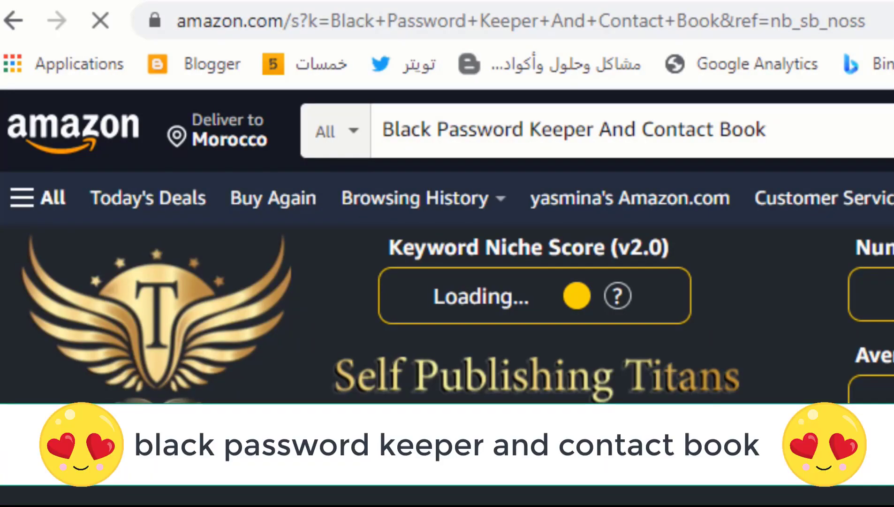
# Step: Replace the keyword "planners 2022-2023 inspirational" with "Black Password Keeper And Contact Book"
pyautogui.scroll(-5, 447, 295)
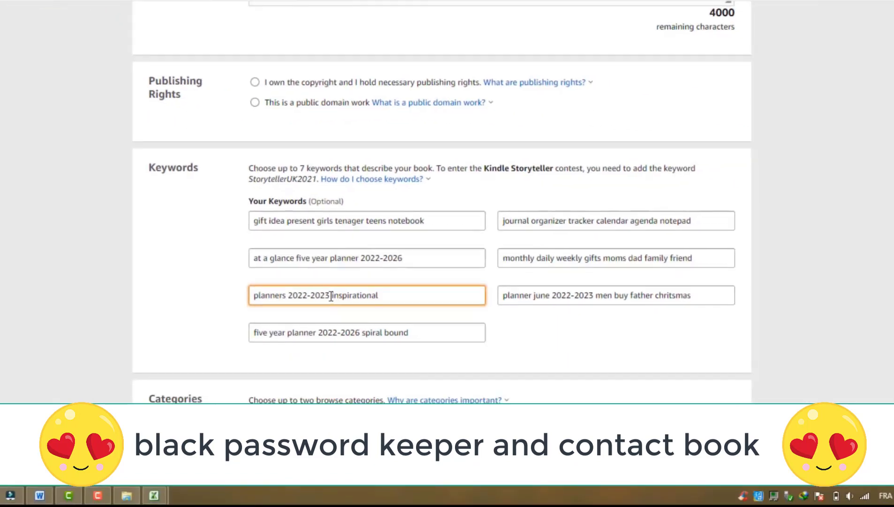
pyautogui.moveTo(329, 295); pyautogui.dragTo(152, 321)
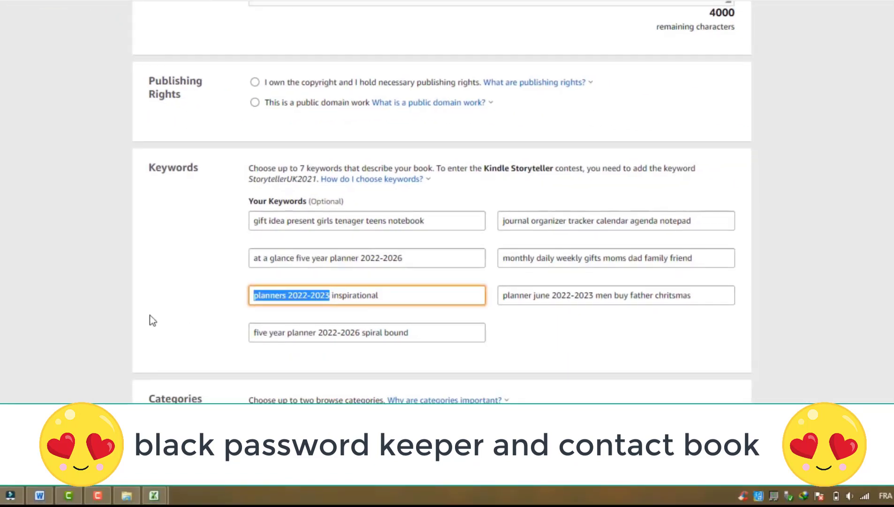
pyautogui.write('Black Password Keeper And Cont')
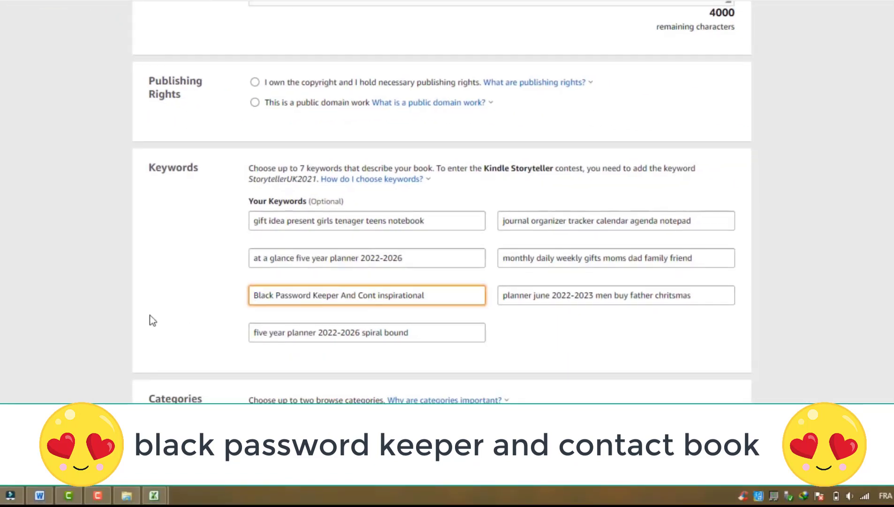
pyautogui.moveTo(444, 289); pyautogui.dragTo(40, 323)
pyautogui.hotkey('ctrl', 'v')
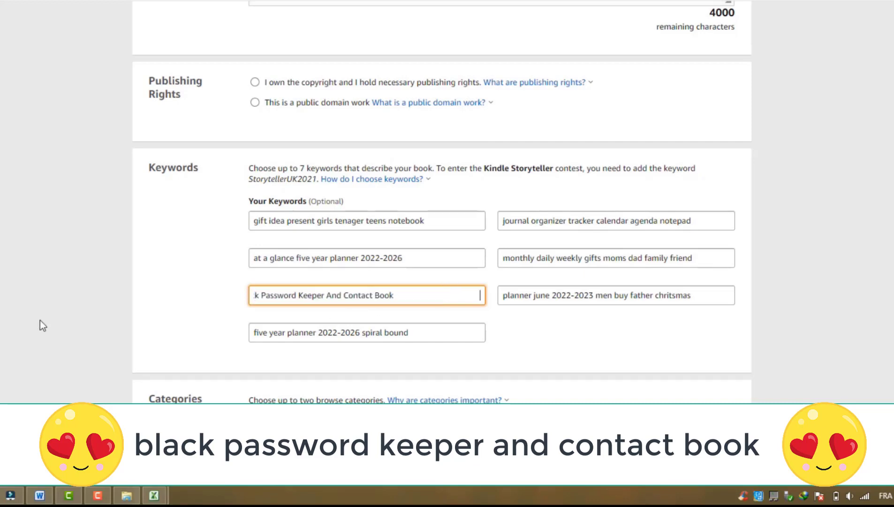
pyautogui.moveTo(403, 286); pyautogui.dragTo(88, 317)
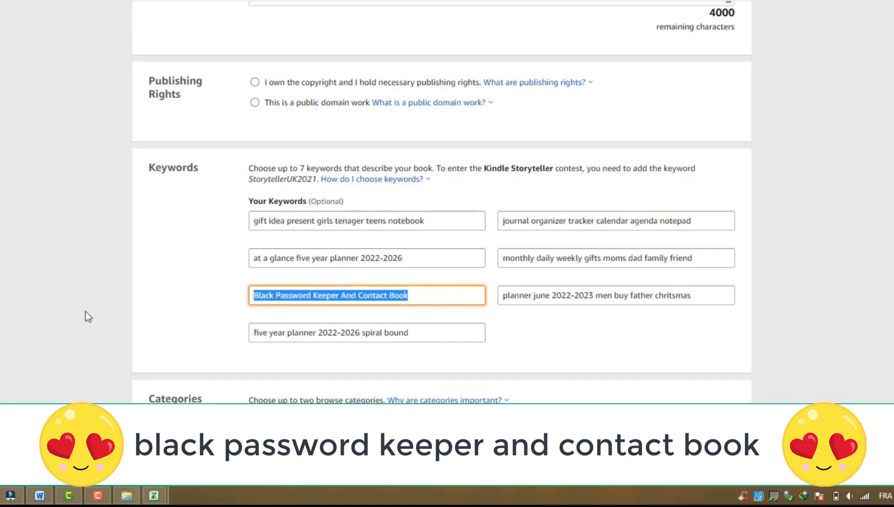
pyautogui.click(352, 300)
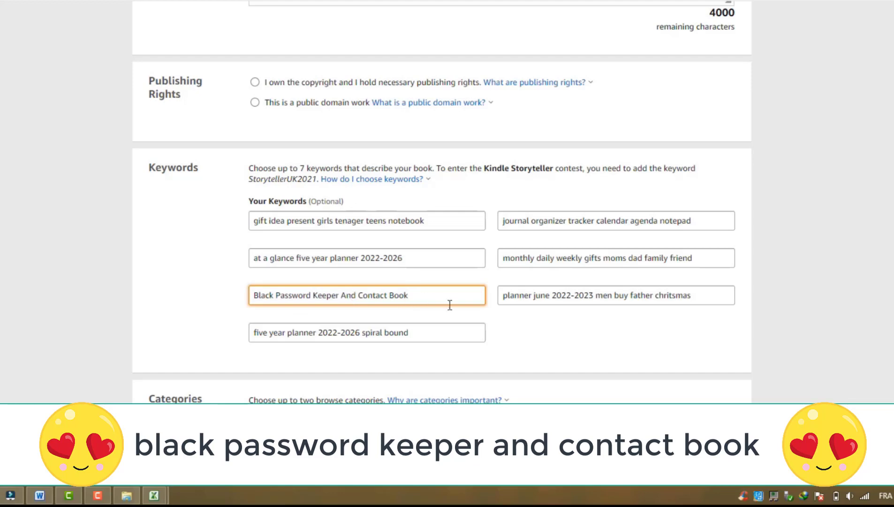
pyautogui.click(428, 331)
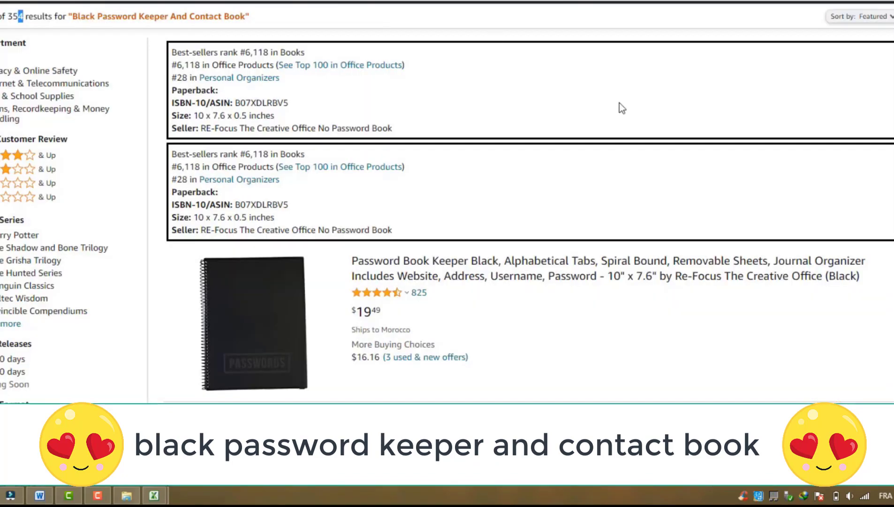
# Step: Examine the Amazon results for "Black Password Keeper And Contact Book" and the planner products on the Gumroad profile page
pyautogui.scroll(5, 869, 171)
pyautogui.scroll(-8, 869, 171)
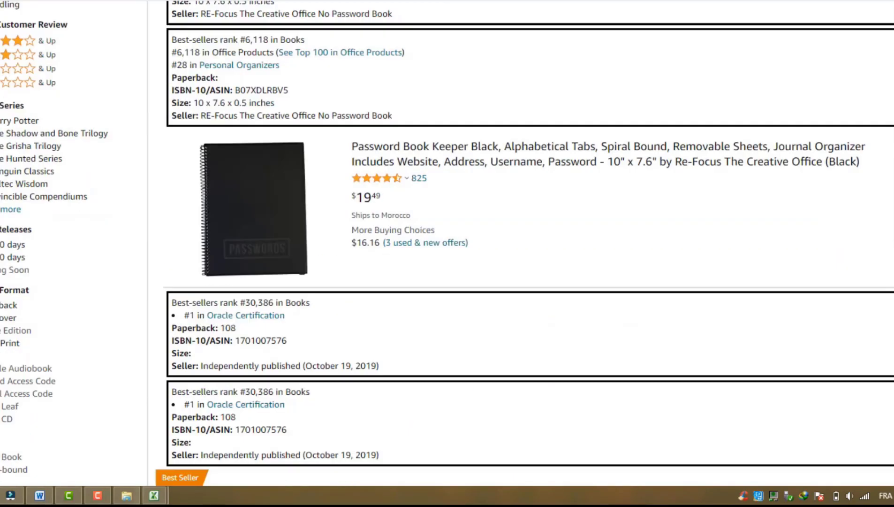
pyautogui.scroll(-7, 439, 202)
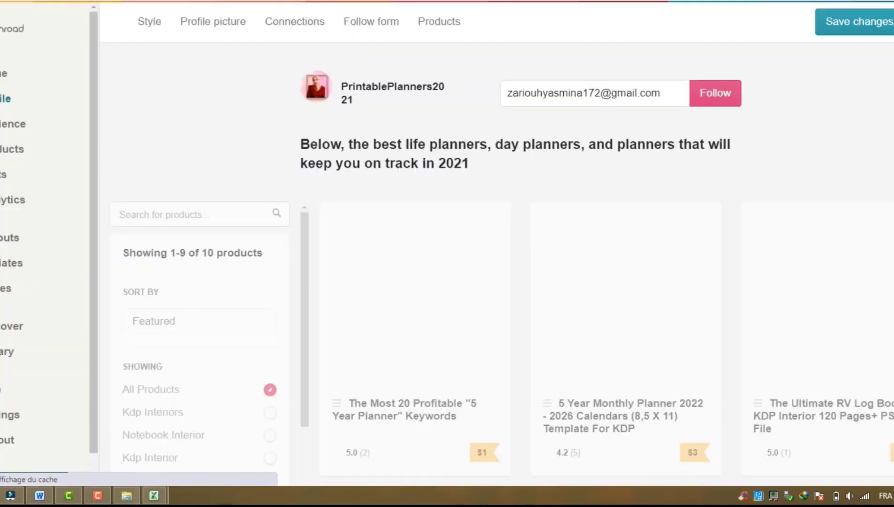
pyautogui.scroll(-1, 592, 281)
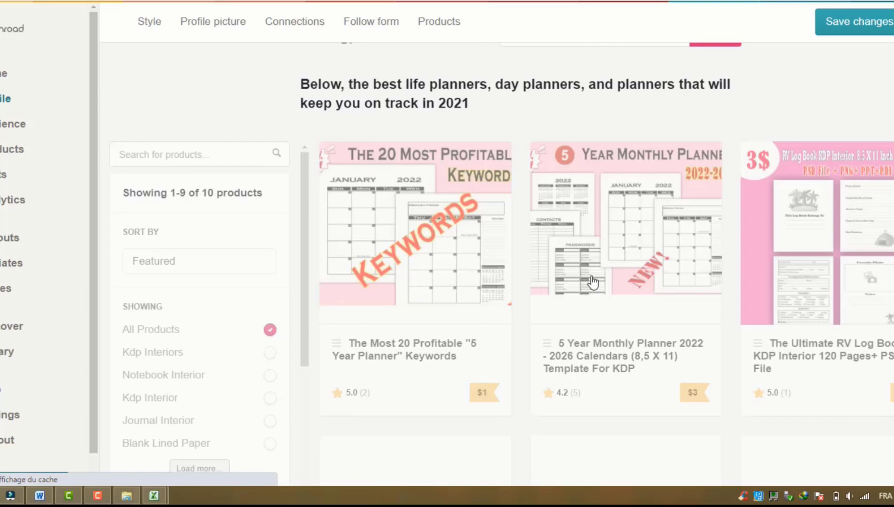
# Step: View the enlarged cover preview of the 5 Year Monthly Planner 2022 - 2026 product on the Gumroad profile page
pyautogui.click(639, 257)
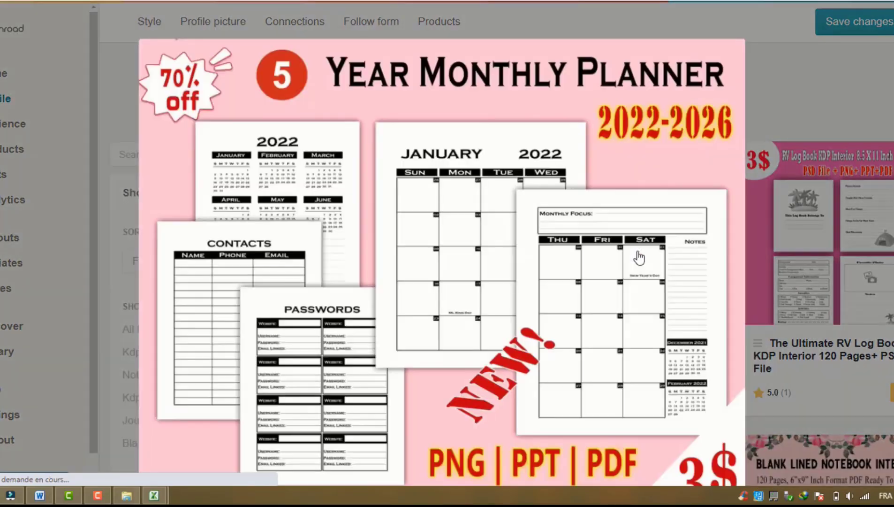
pyautogui.scroll(-1, 819, 282)
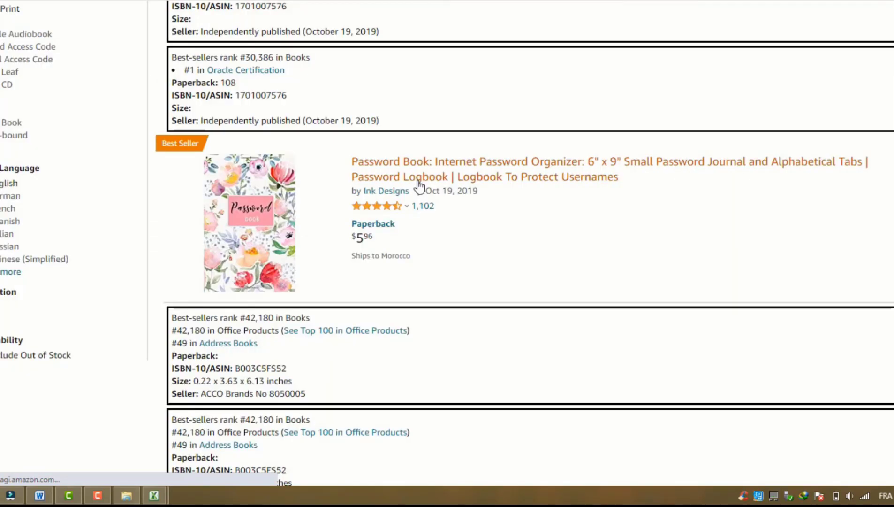
# Step: Open the best-selling floral Password Book by Ink Designs from the Amazon results and check its Best Sellers Rank in the product details
pyautogui.click(419, 184)
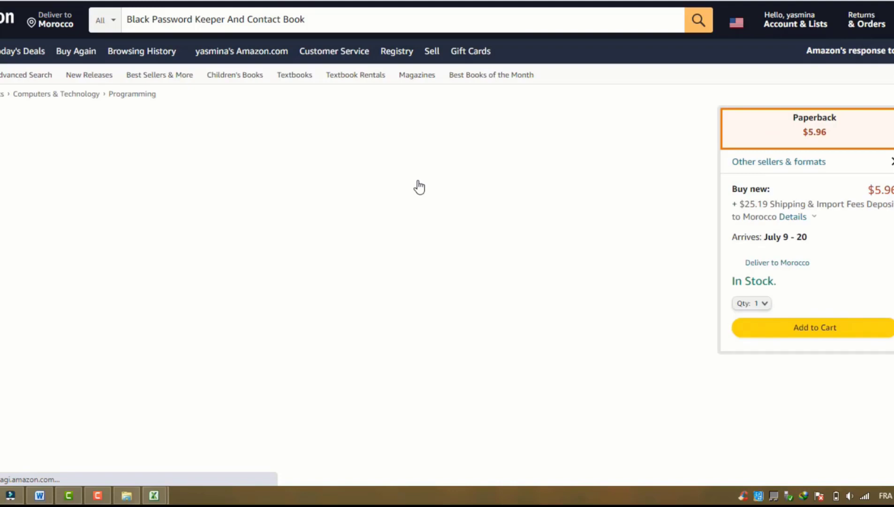
pyautogui.scroll(-10, 447, 234)
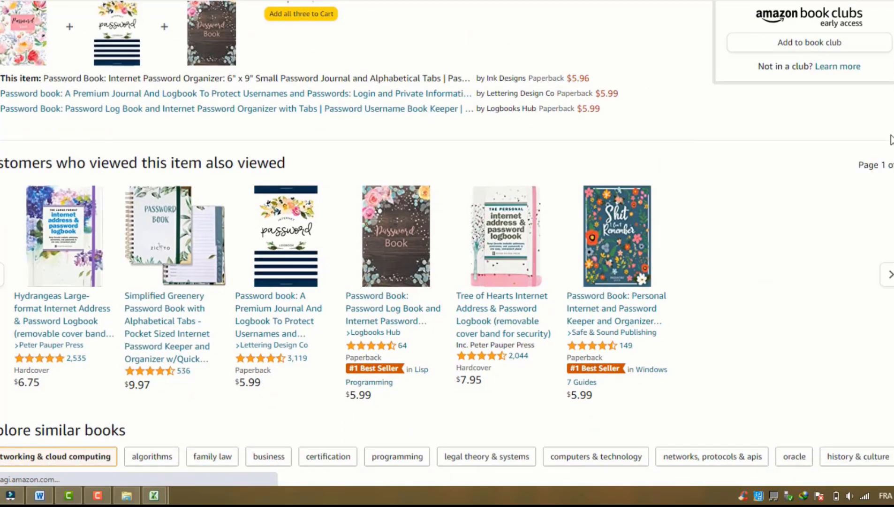
pyautogui.scroll(-10, 447, 235)
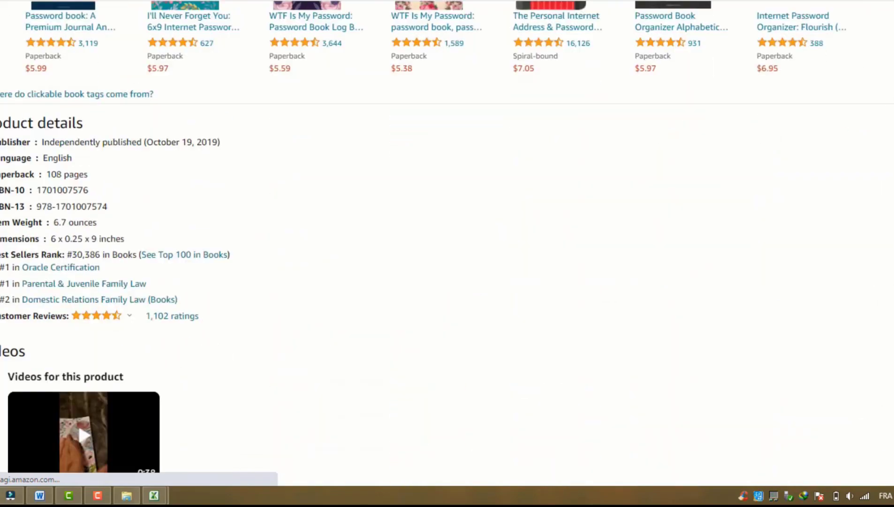
pyautogui.moveTo(101, 254); pyautogui.dragTo(73, 254)
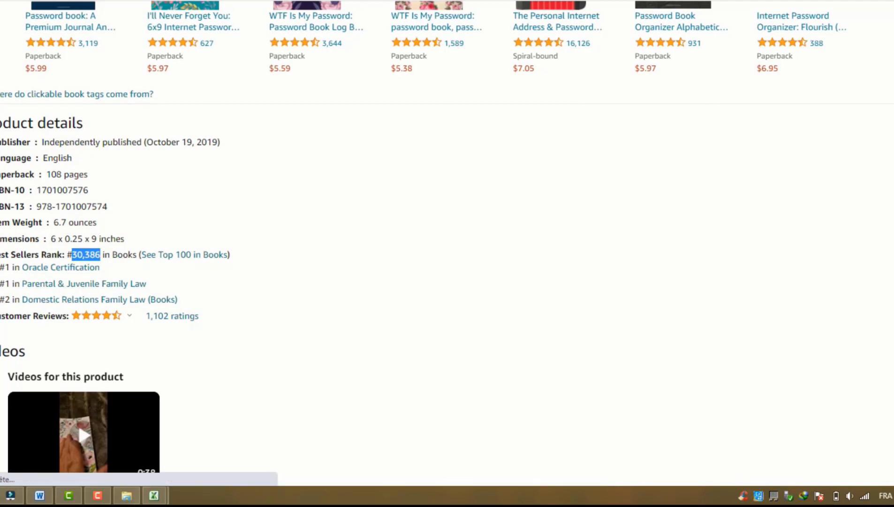
# Step: Open amazon.com in a new browser tab
pyautogui.click(356, 19)
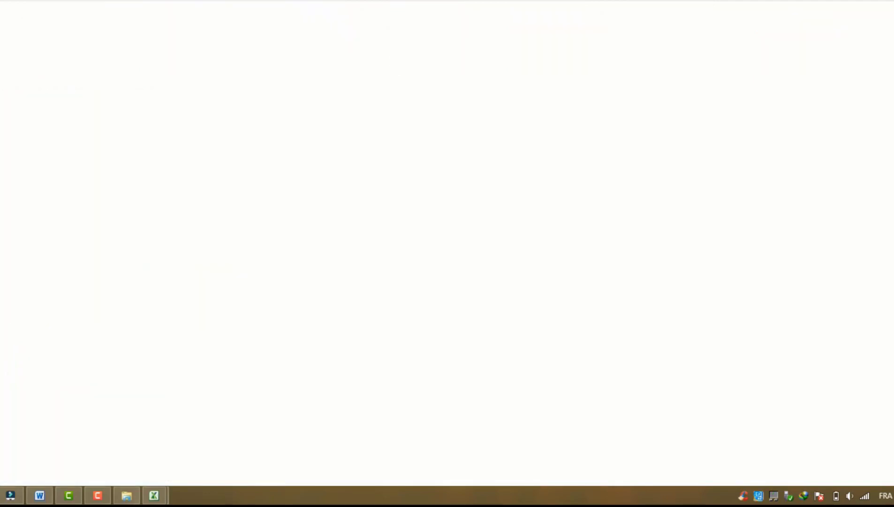
pyautogui.write('amazon.com')
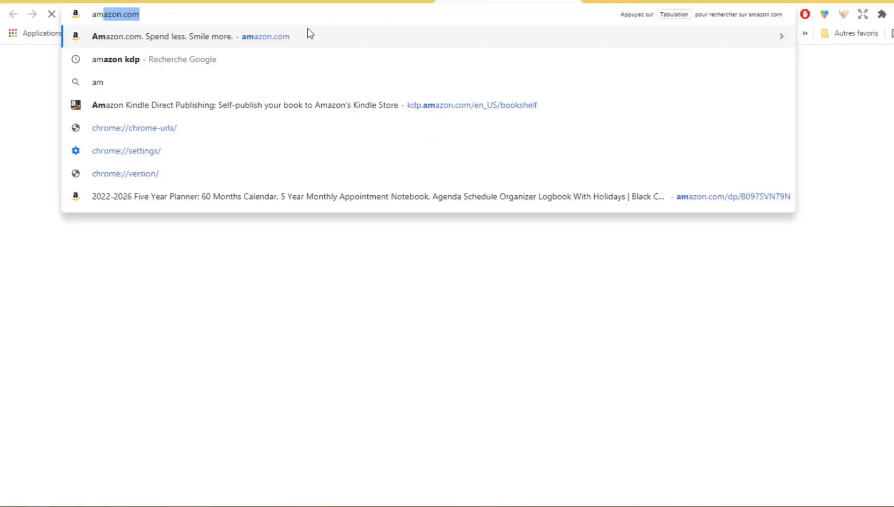